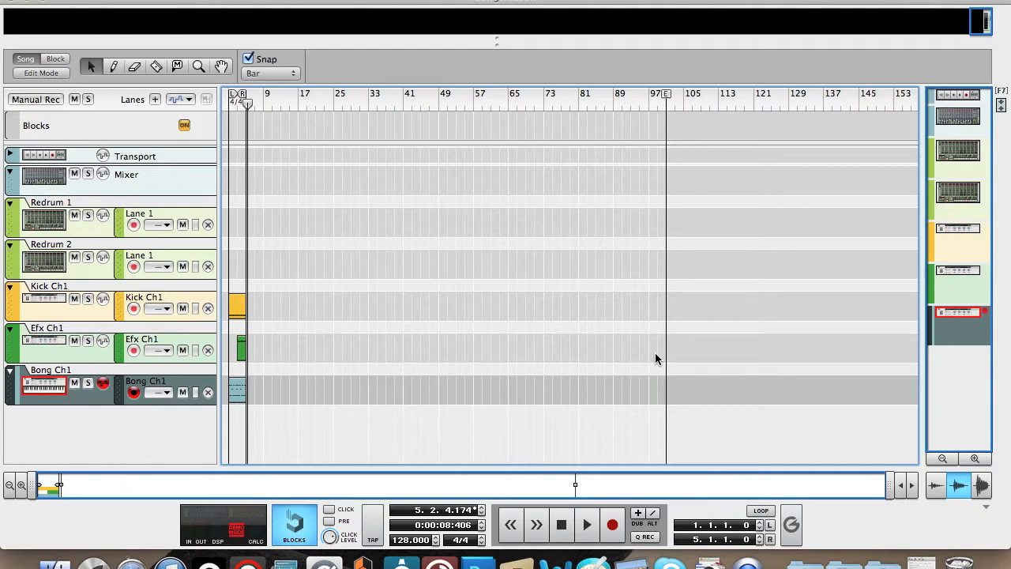
- Show the rack and add a new Combinator in the empty space below the Bong Combinator
key(F6)
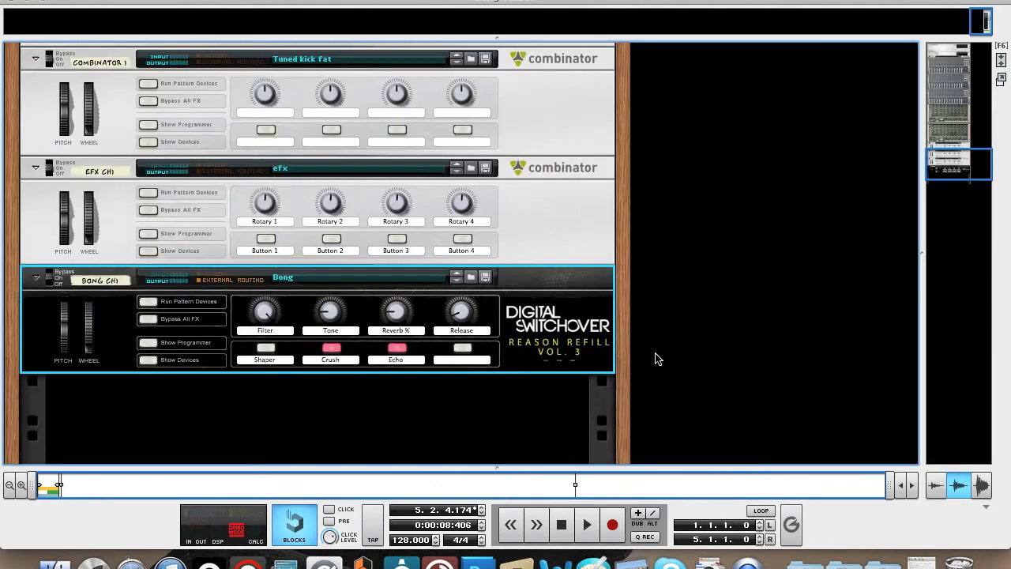
scroll(655, 359, down, 2)
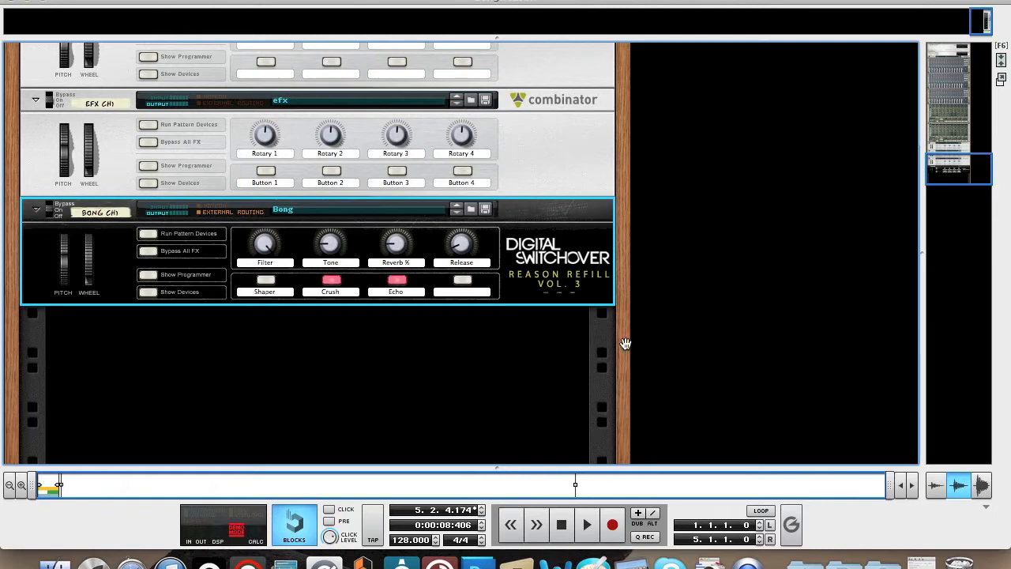
right_click(376, 346)
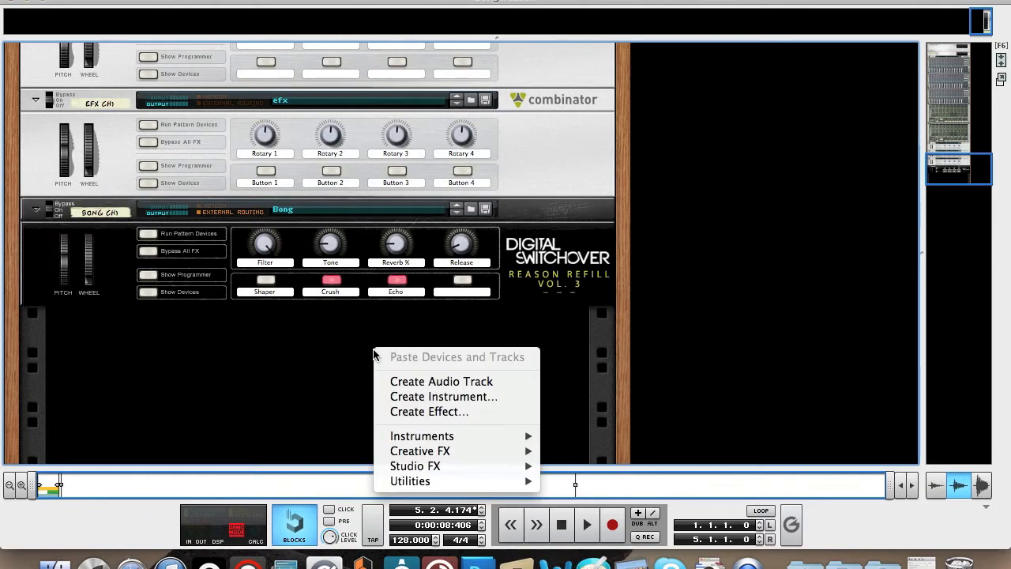
key(Escape)
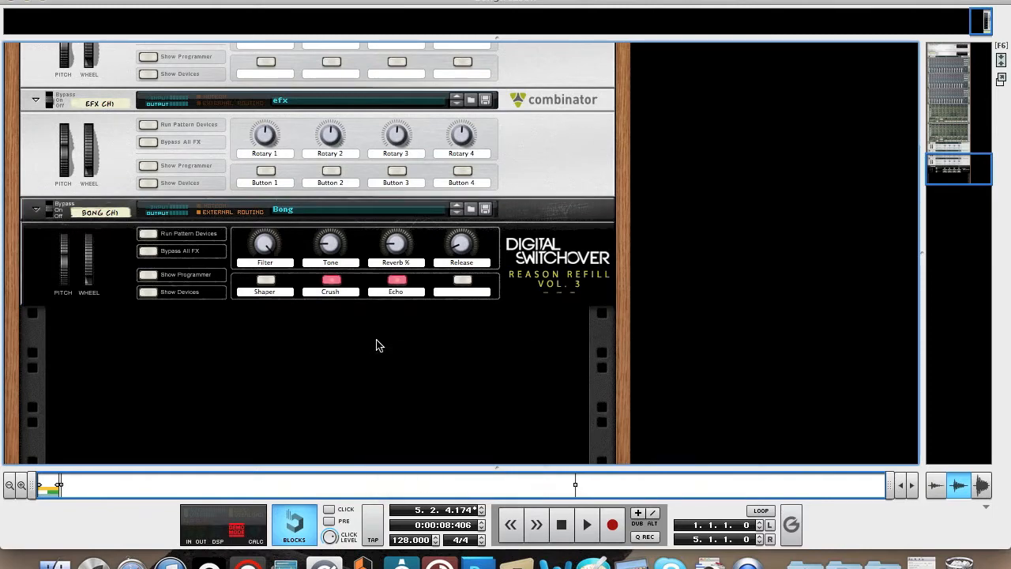
click(147, 293)
click(145, 139)
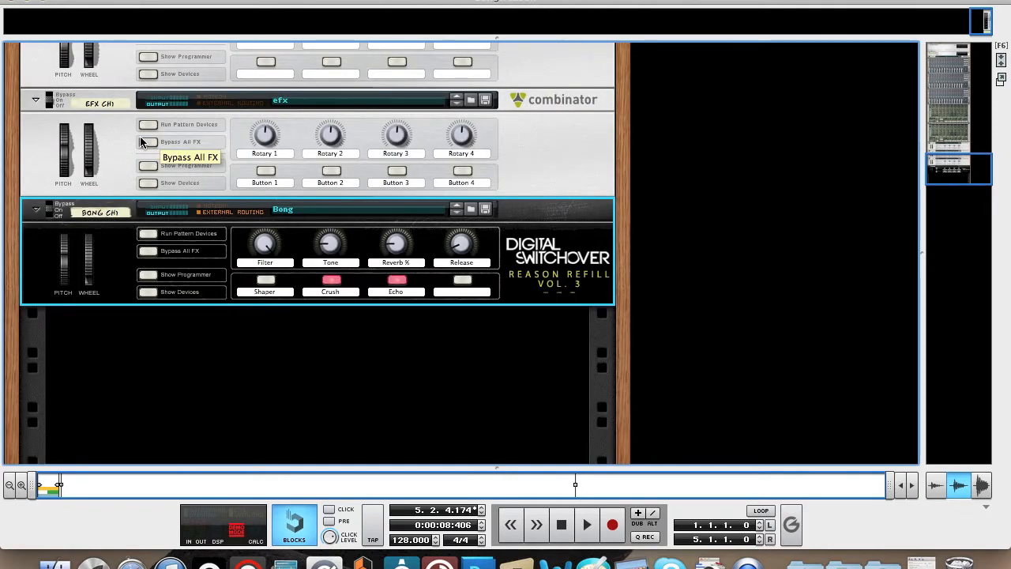
right_click(353, 336)
mouse_move(424, 467)
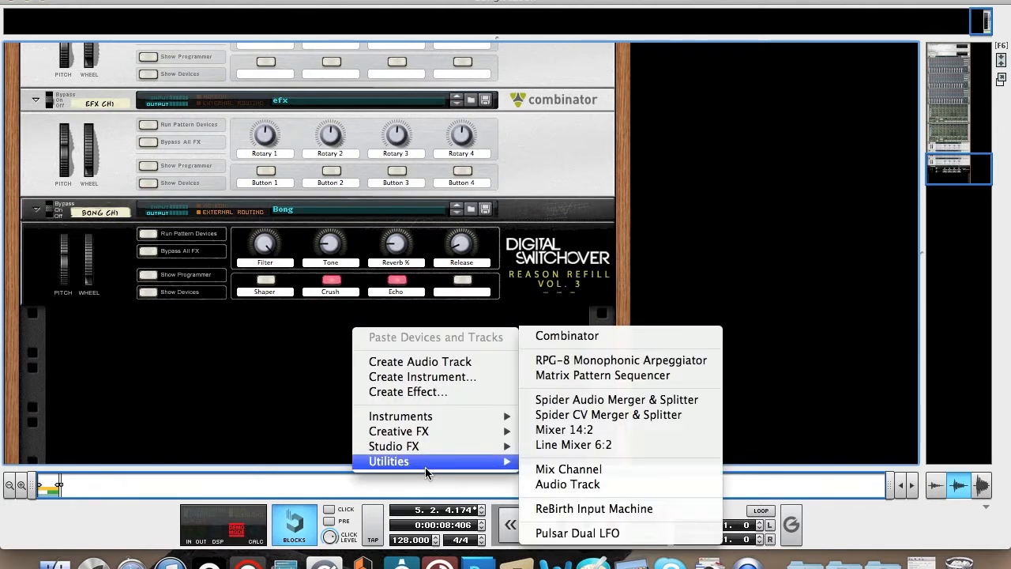
click(595, 336)
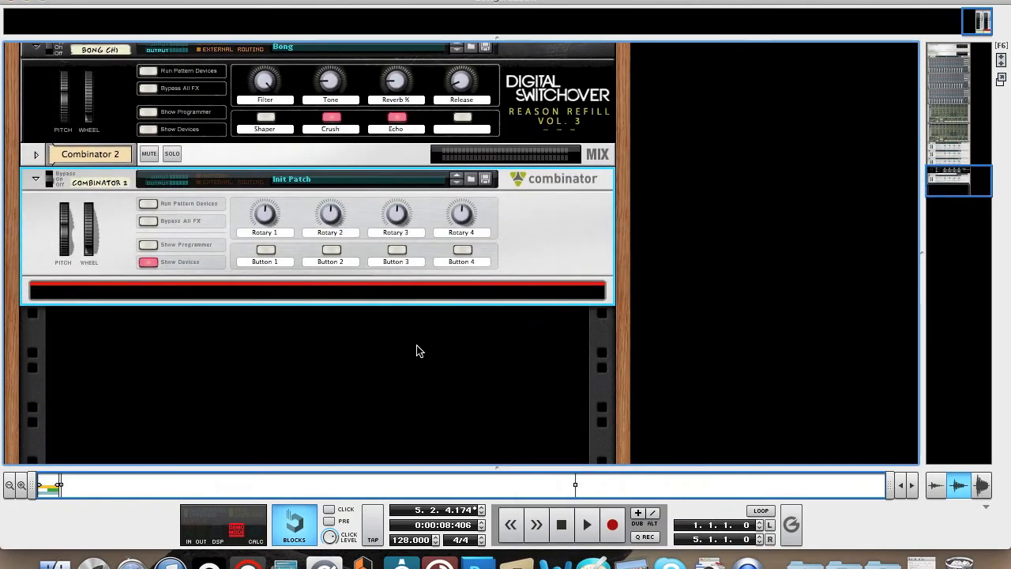
- Add a Thor Polysonic Synthesizer inside the new Combinator and show Thor's programmer
right_click(380, 289)
mouse_move(456, 246)
mouse_move(474, 230)
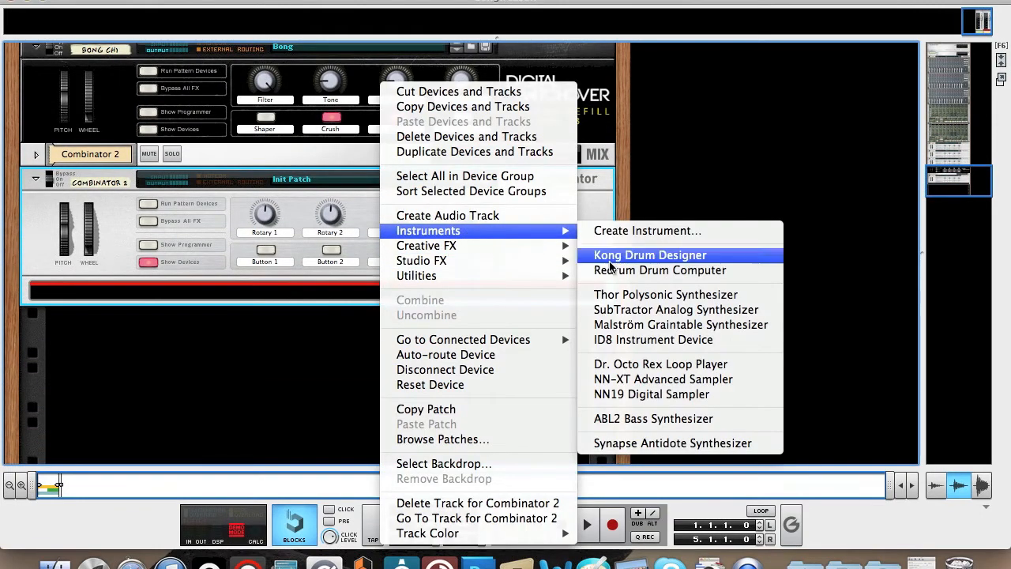
click(625, 291)
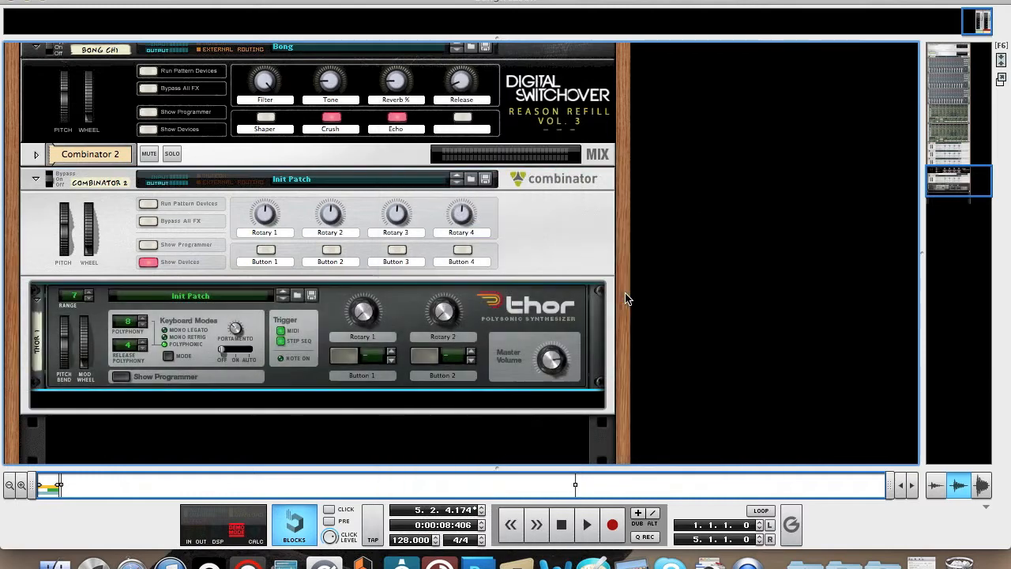
scroll(425, 343, down, 3)
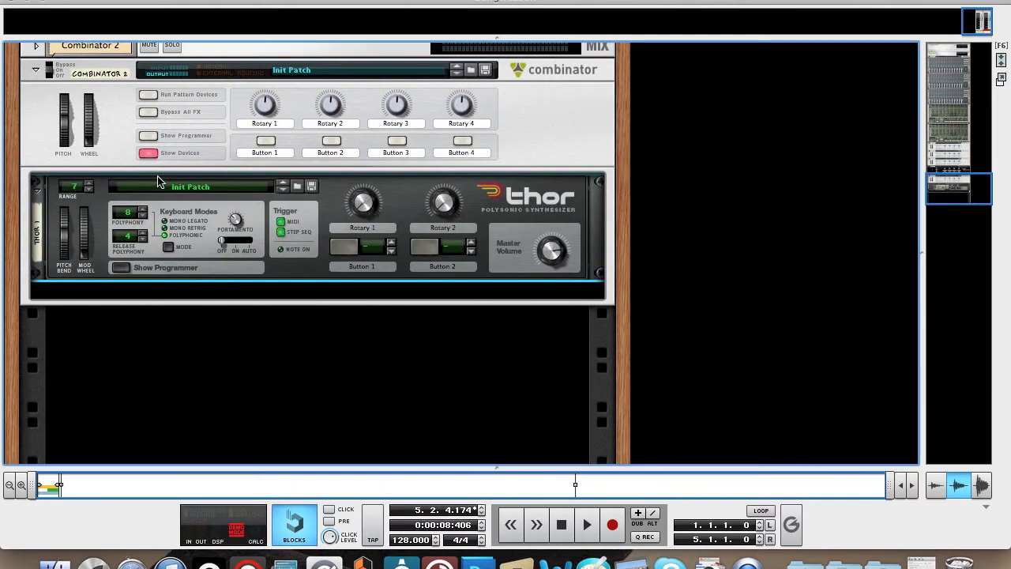
click(121, 267)
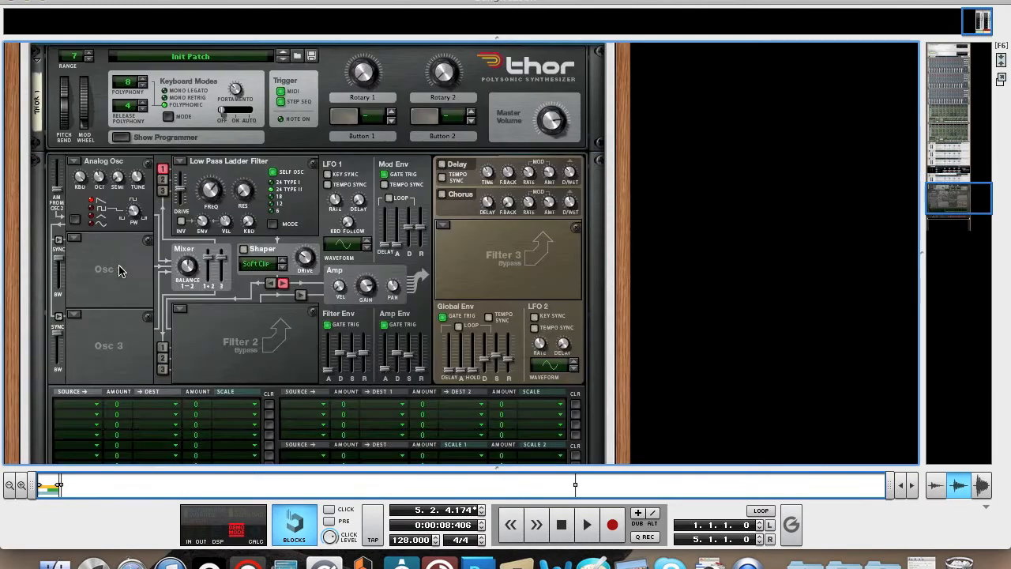
- Set both oscillator 1 and oscillator 2 in Thor to the Wavetable type
click(75, 163)
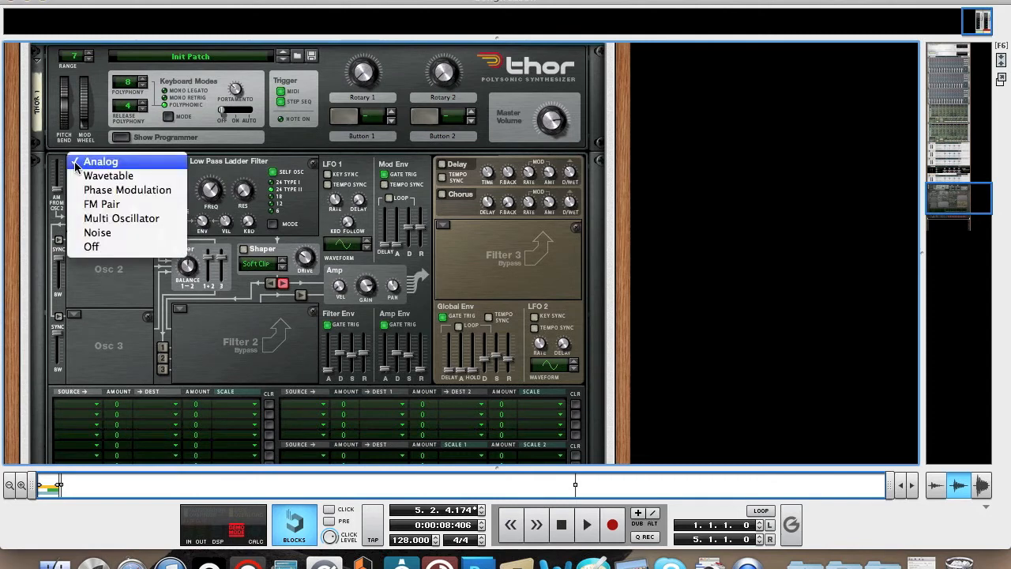
click(87, 176)
click(74, 238)
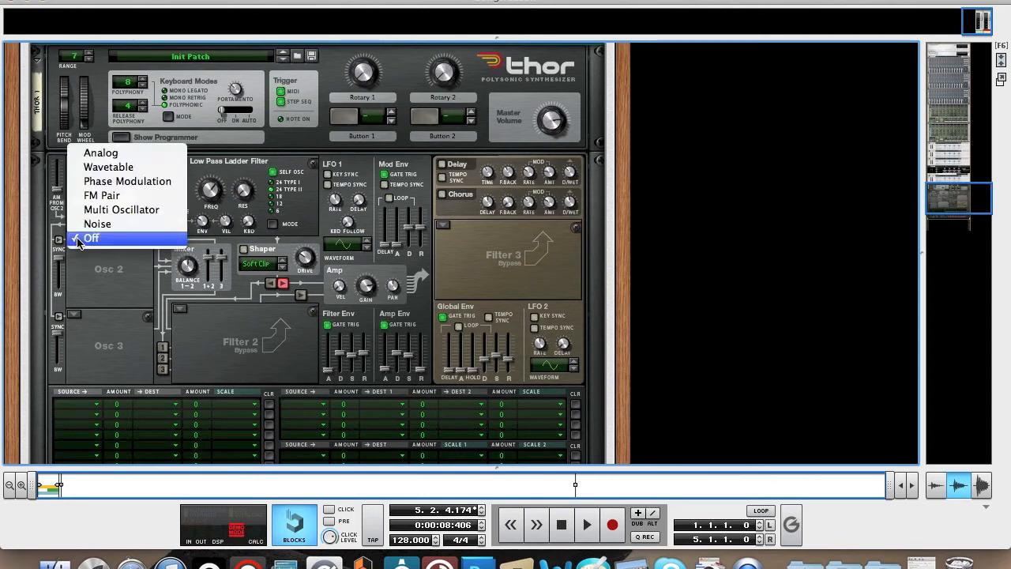
click(104, 172)
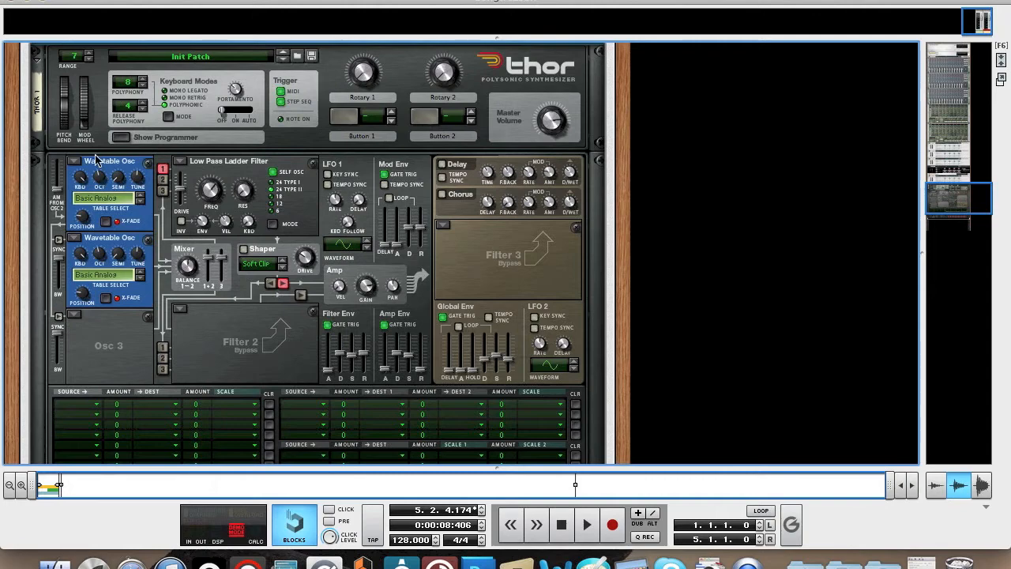
- Set oscillator 1's wavetable to Mixed Waves 1 with position about 97, and oscillator 2's wavetable to Fixed Sines
click(111, 199)
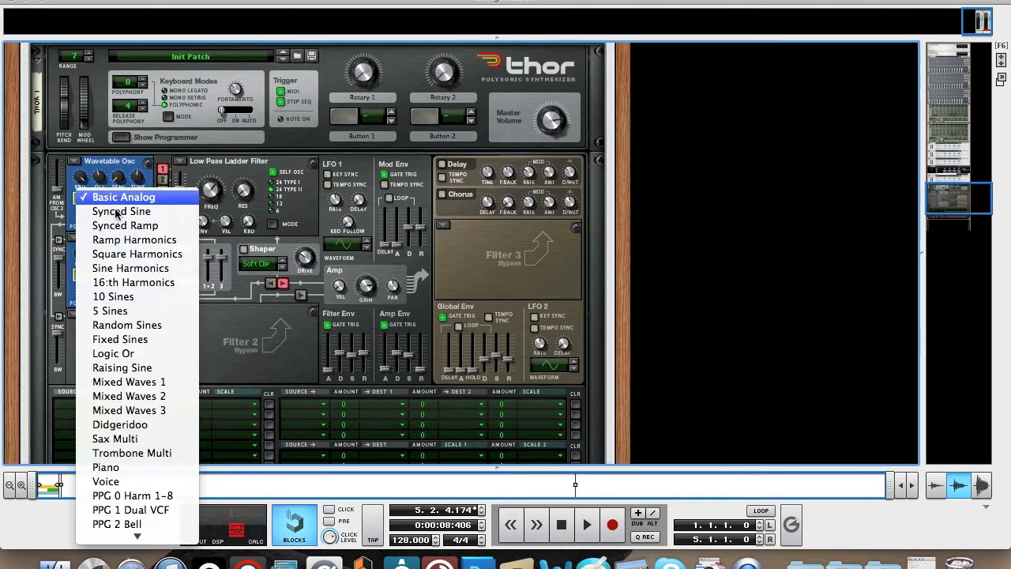
click(158, 382)
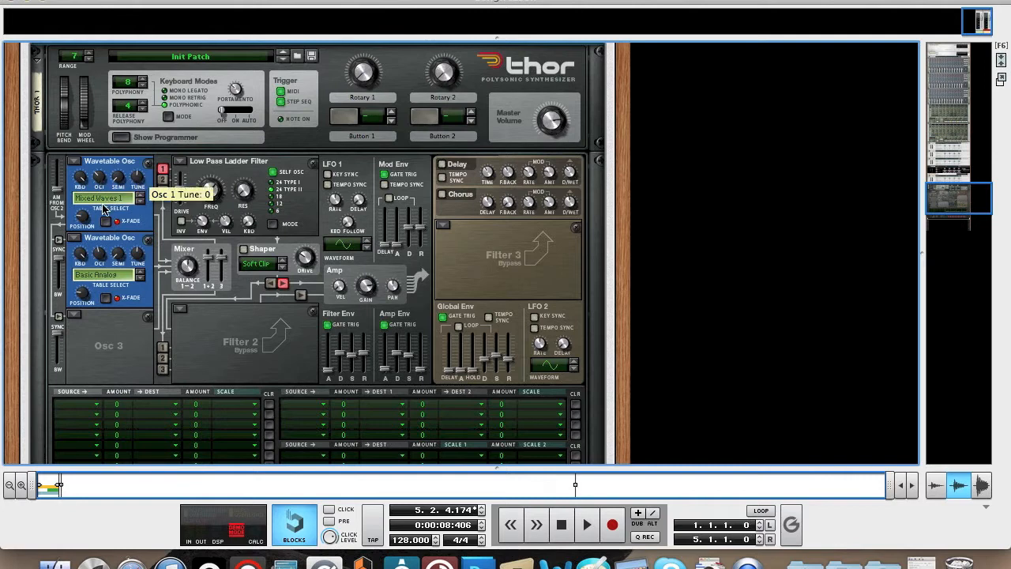
drag(82, 220, 76, 185)
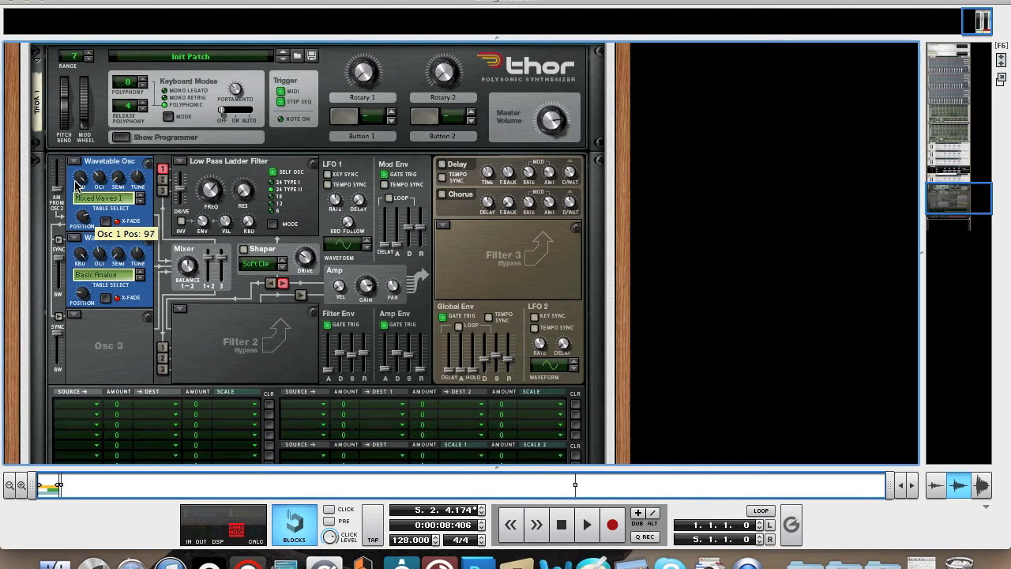
click(113, 278)
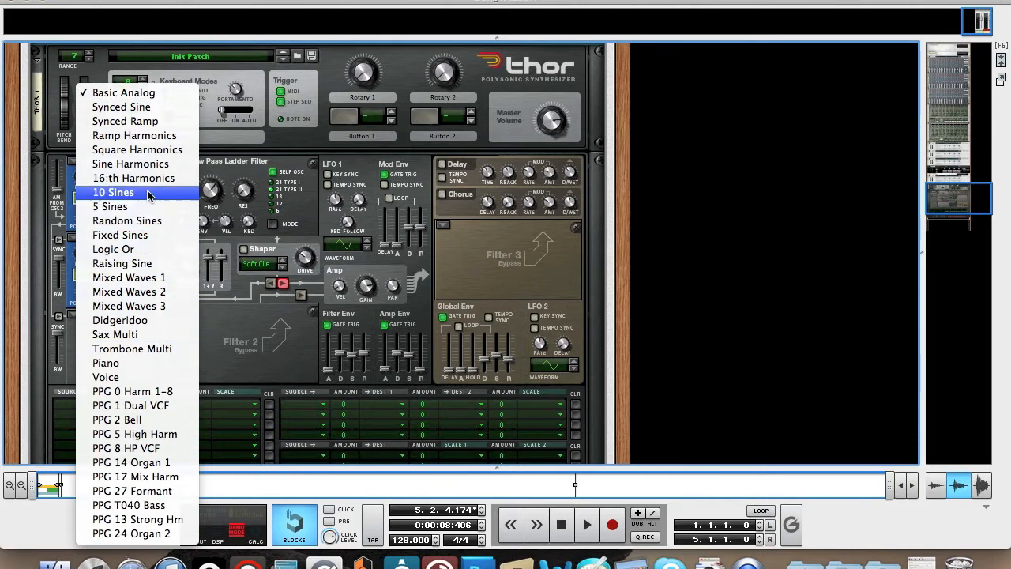
click(127, 235)
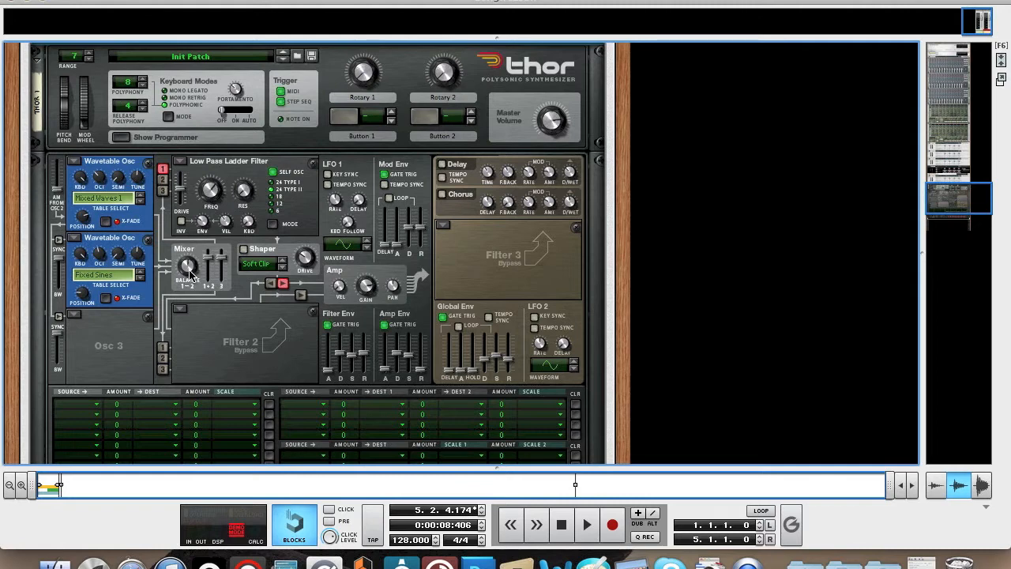
- Route oscillator 2 into the Low Pass Ladder Filter, adjusting the oscillator 1-2 mixer balance and the filter frequency
drag(189, 272, 190, 288)
click(162, 180)
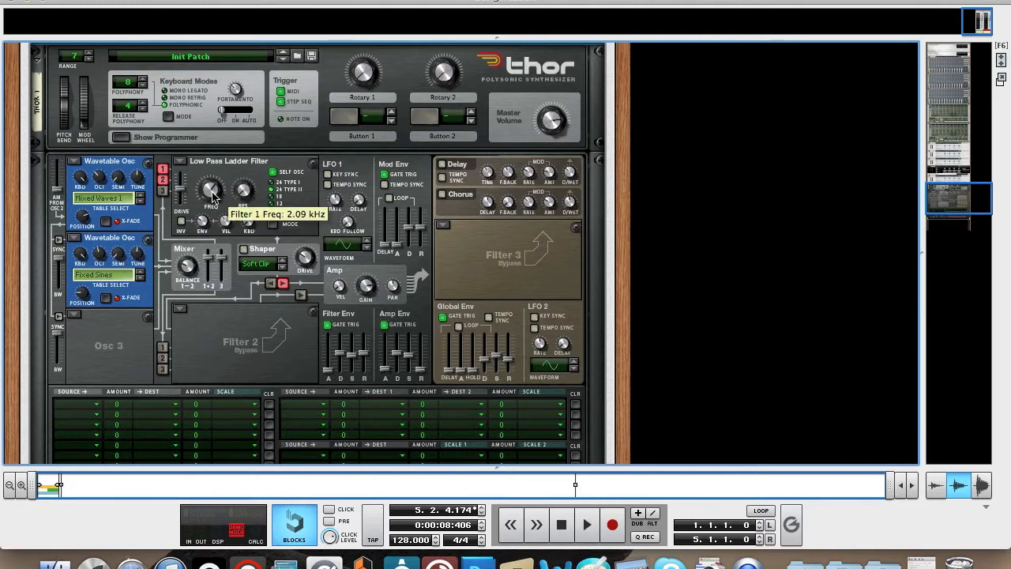
drag(213, 196, 218, 112)
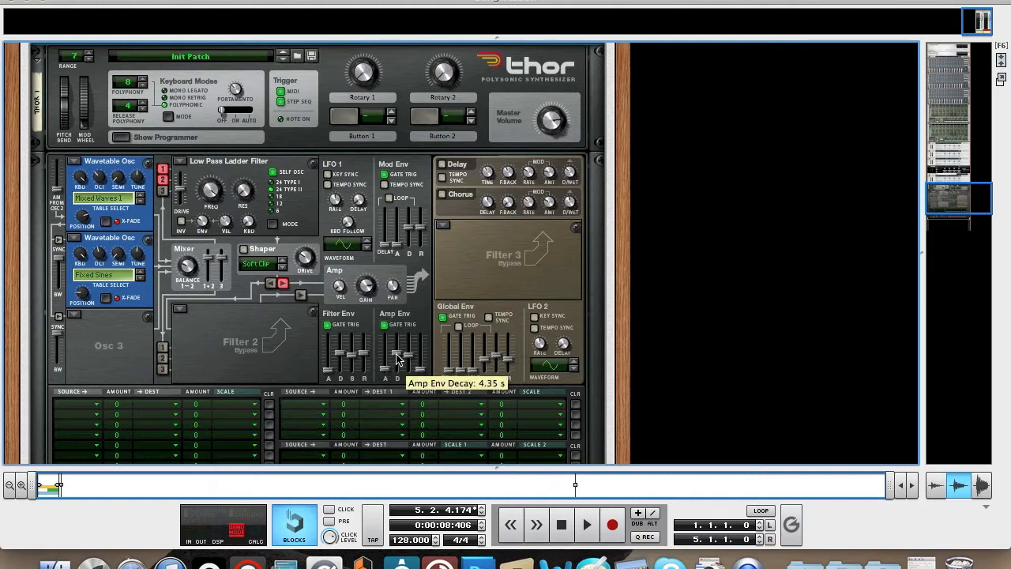
- Shape Thor's Amp Env by raising the decay and sustain and adjusting the short release
mouse_move(397, 355)
mouse_down()
mouse_move(397, 331)
mouse_move(398, 339)
mouse_up()
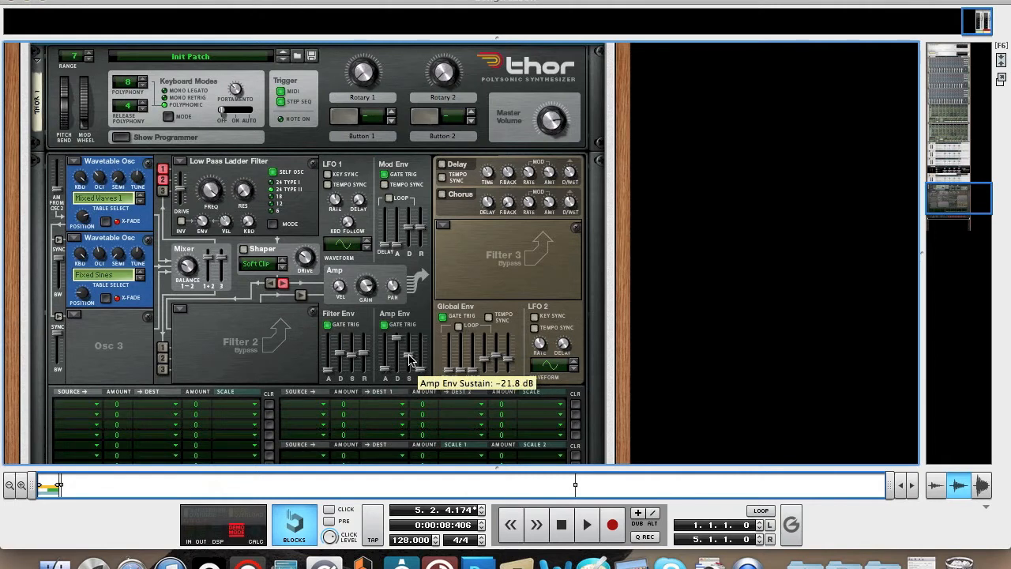
mouse_move(409, 360)
mouse_down()
mouse_move(408, 370)
mouse_move(406, 347)
mouse_up()
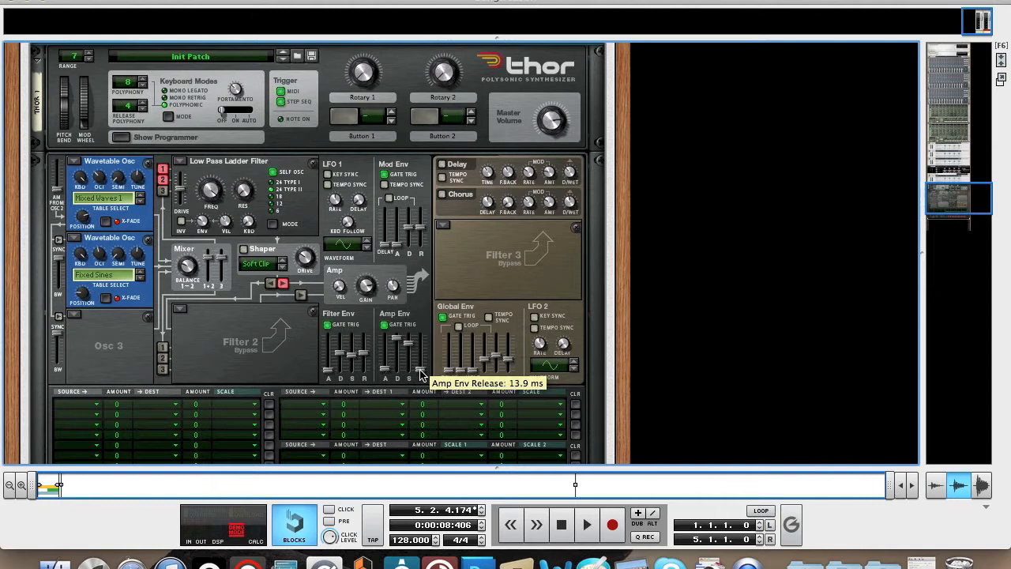
drag(421, 372, 420, 376)
- Audition the Thor patch by playing several test notes with the On-screen Piano Keys, and close the keyboard window
scroll(466, 419, down, 6)
key(F4)
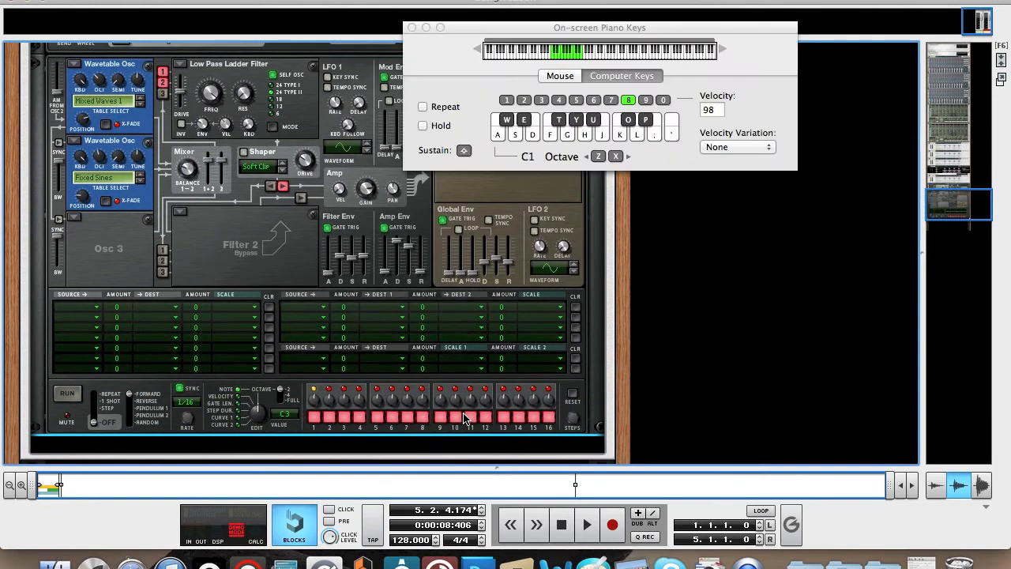
key(f)
key(g)
key(j)
key(l)
key(x)
key(h)
key(F4)
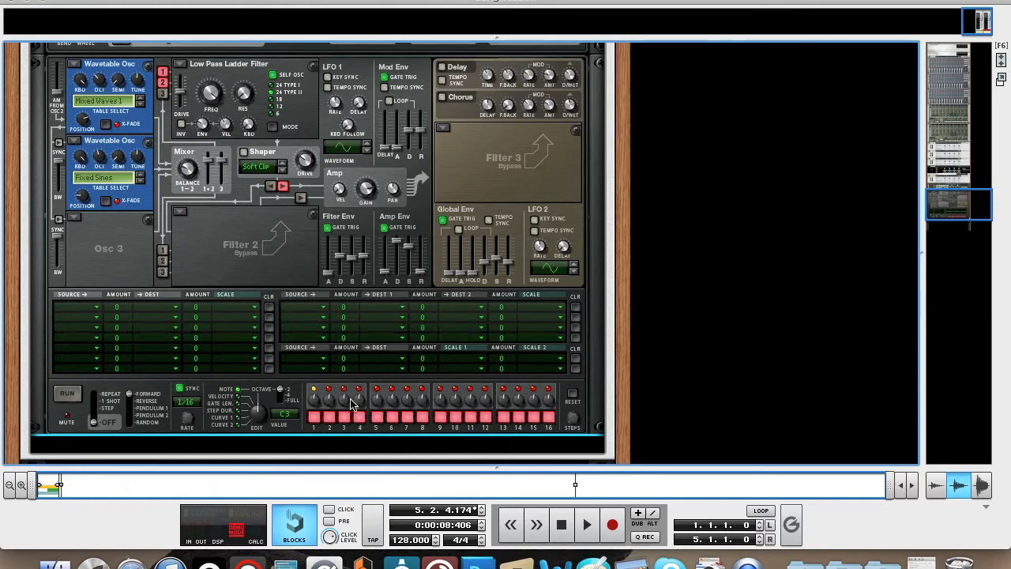
- Add an MClass Equalizer after Thor in the Combinator and enable its Parametric 2 band and Lo Cut
scroll(314, 411, down, 4)
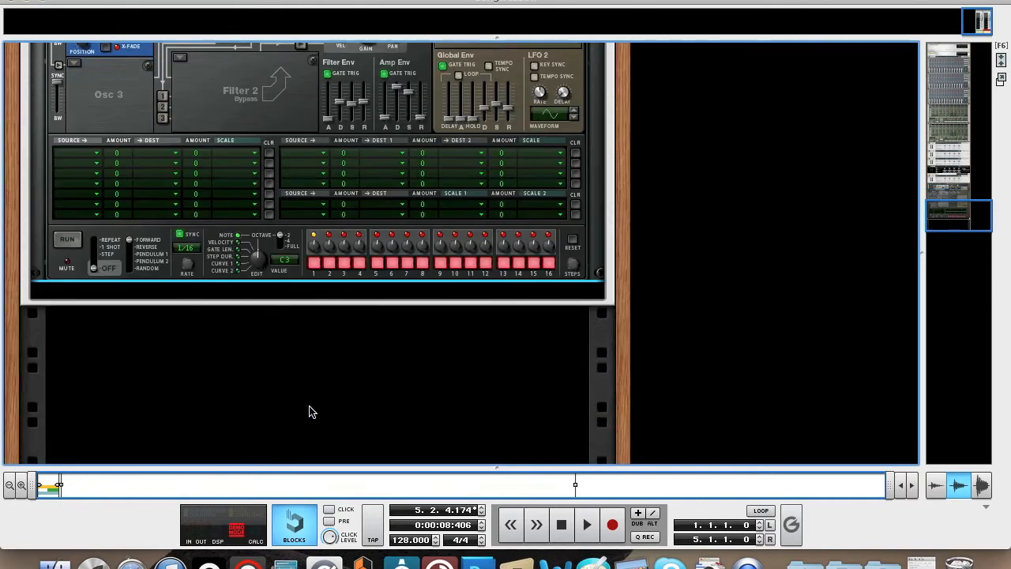
right_click(161, 276)
mouse_move(241, 236)
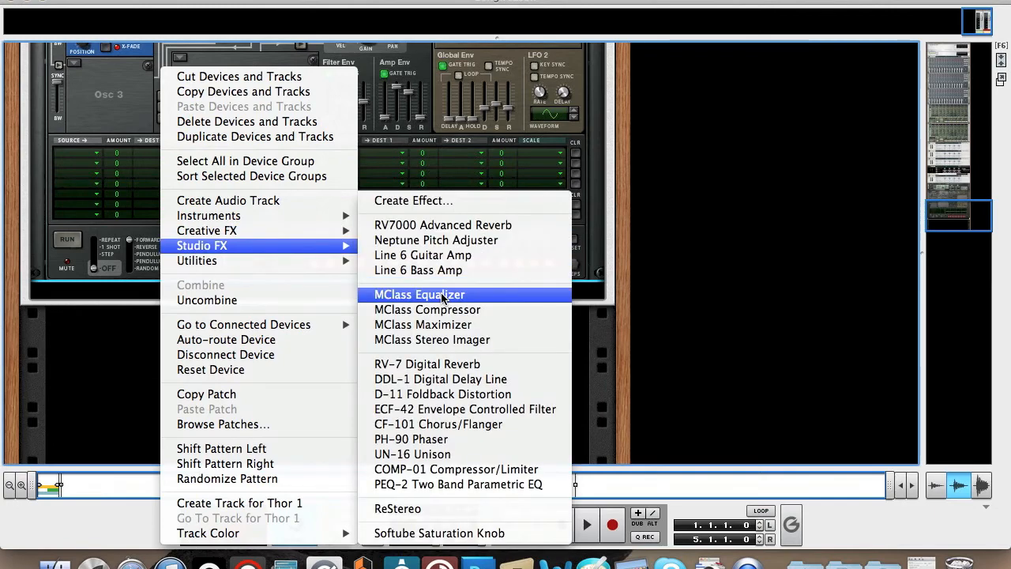
click(444, 297)
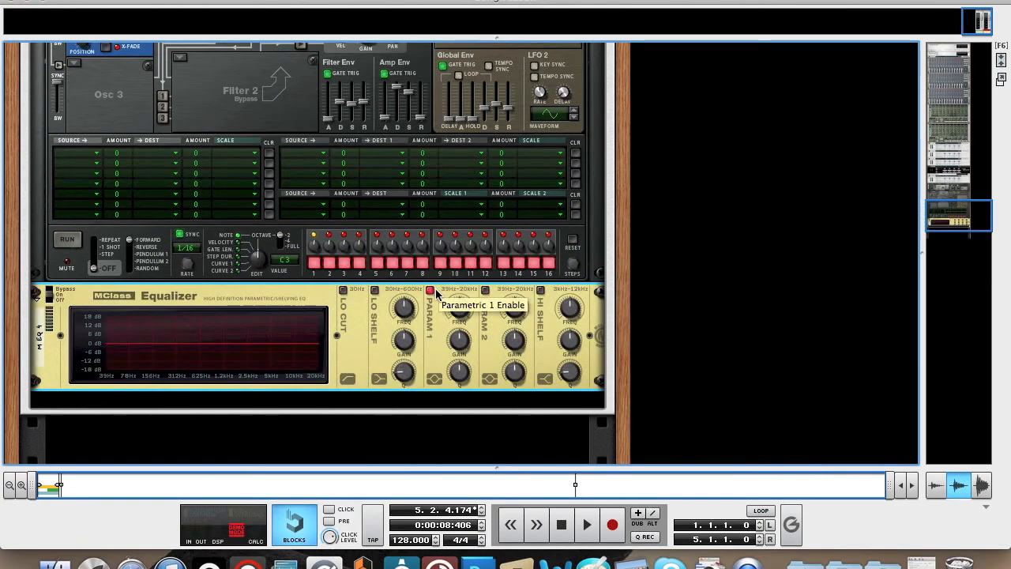
click(485, 290)
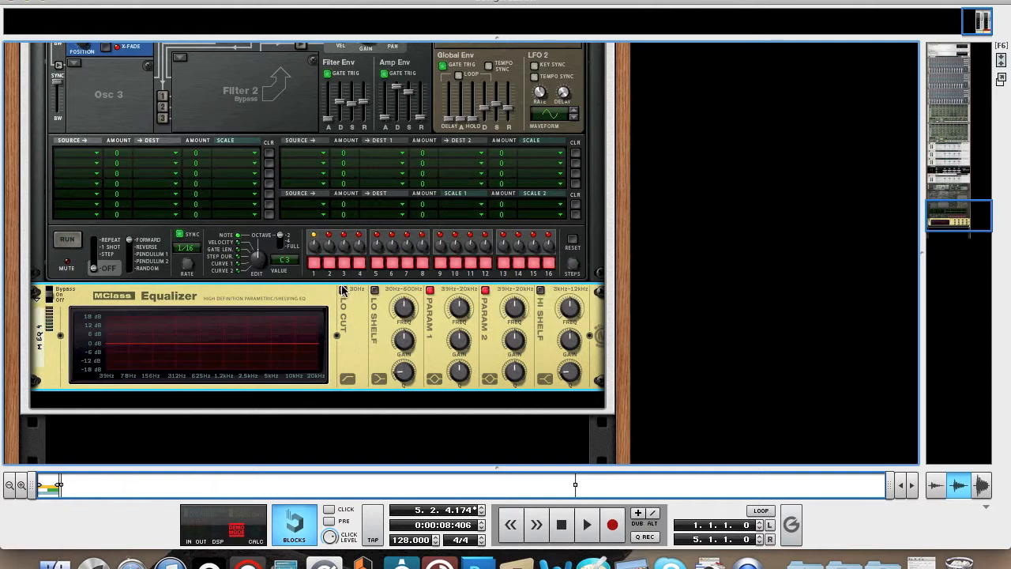
click(343, 291)
- Shape the equalizer with a wide boost near 300 Hz on Parametric 1 and a narrower cut around 900 Hz on Parametric 2
drag(462, 310, 461, 355)
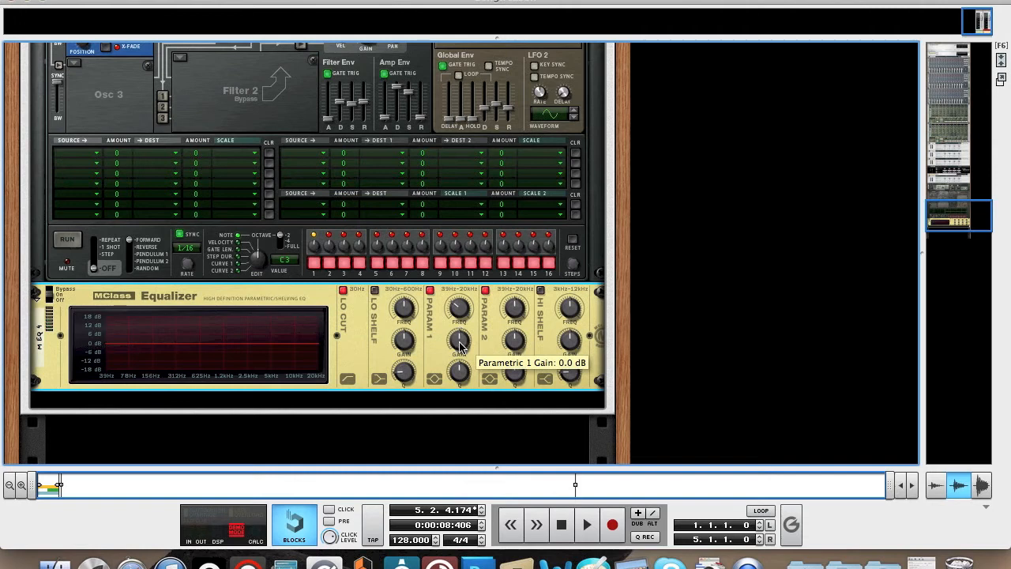
drag(461, 346, 466, 391)
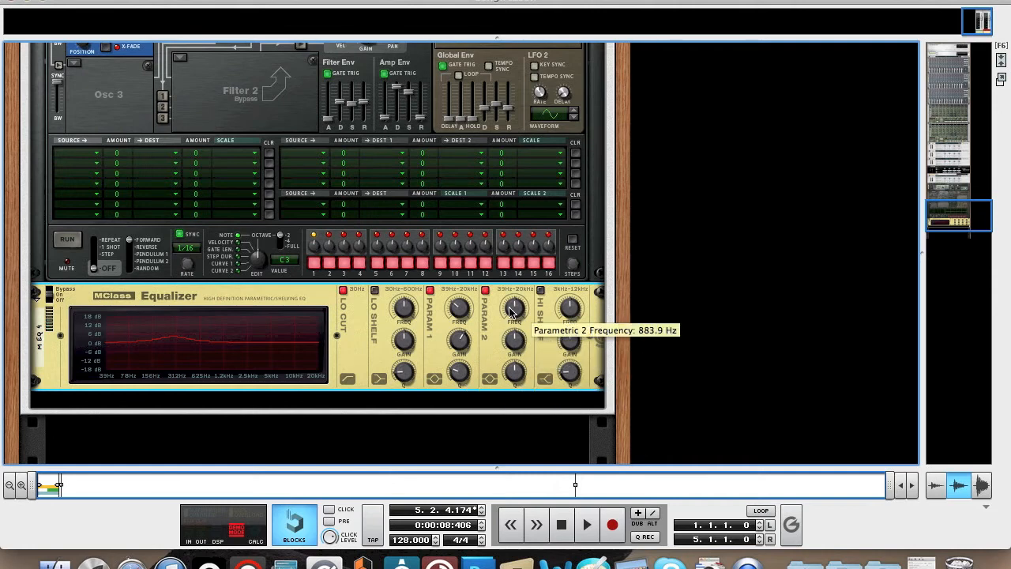
drag(510, 307, 511, 319)
drag(511, 318, 511, 319)
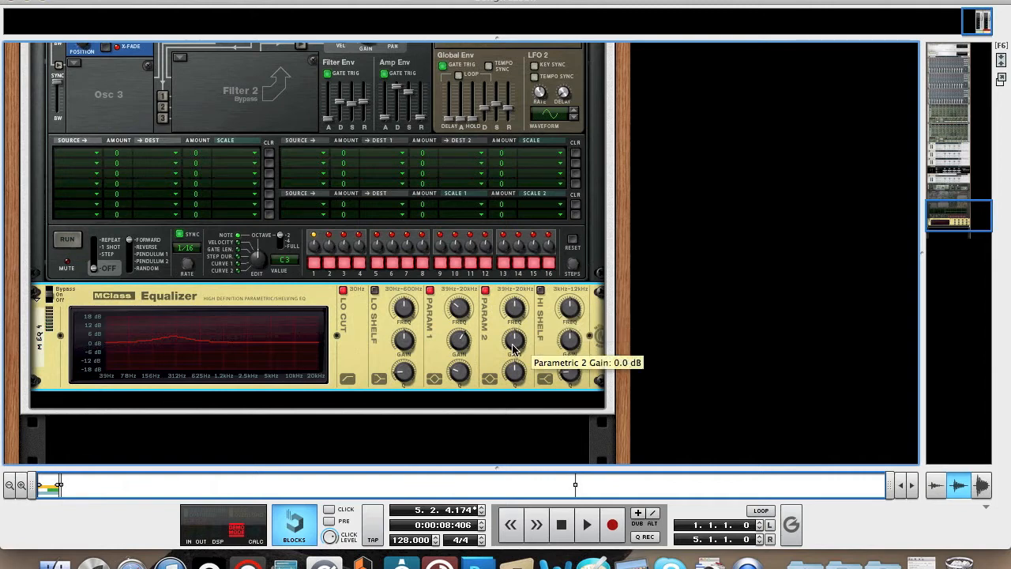
drag(512, 347, 515, 358)
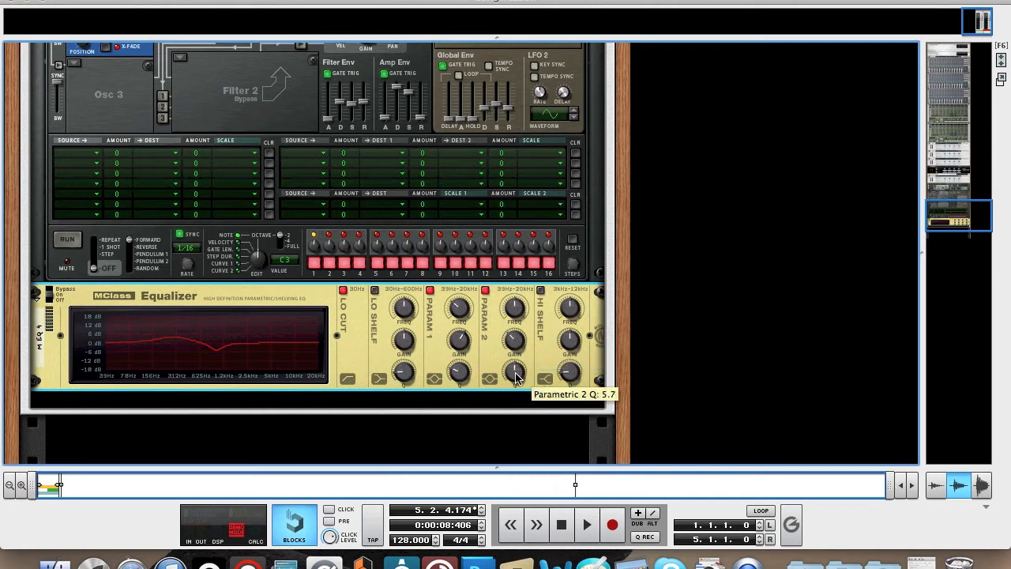
drag(517, 379, 516, 375)
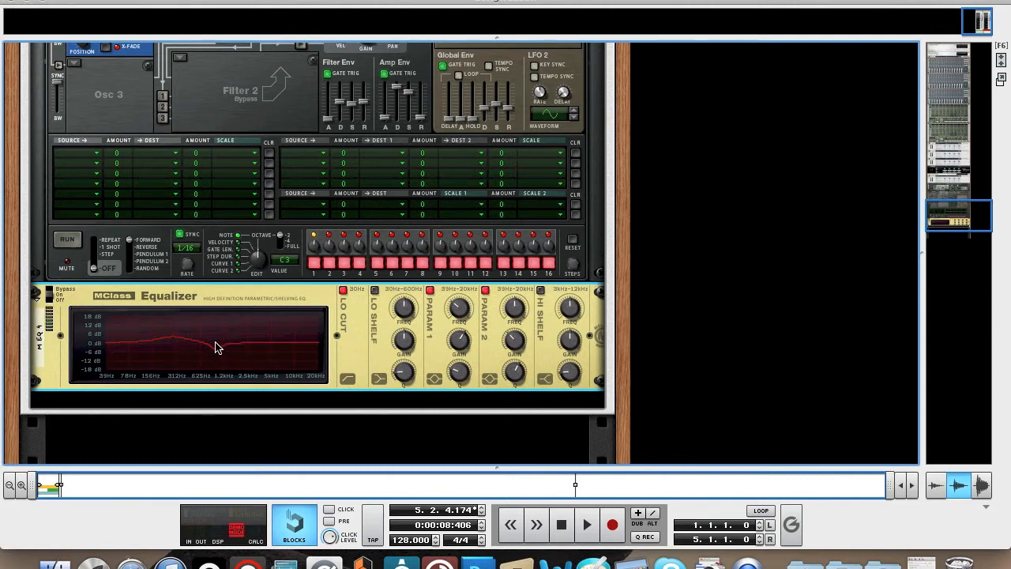
scroll(323, 379, down, 3)
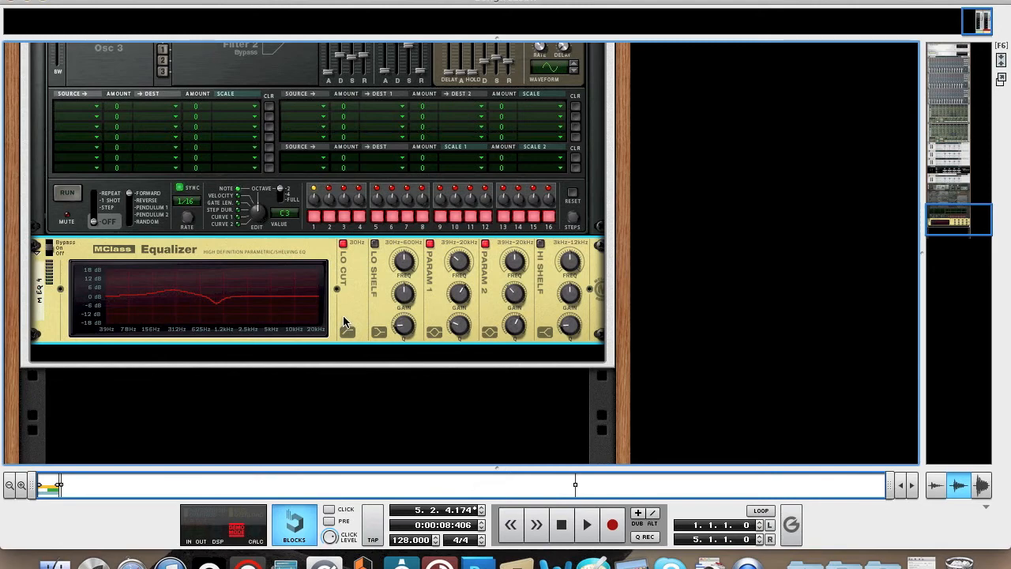
- Add two Scream 4 Distortion units in series after the MClass Equalizer inside the Combinator
right_click(341, 326)
mouse_move(405, 355)
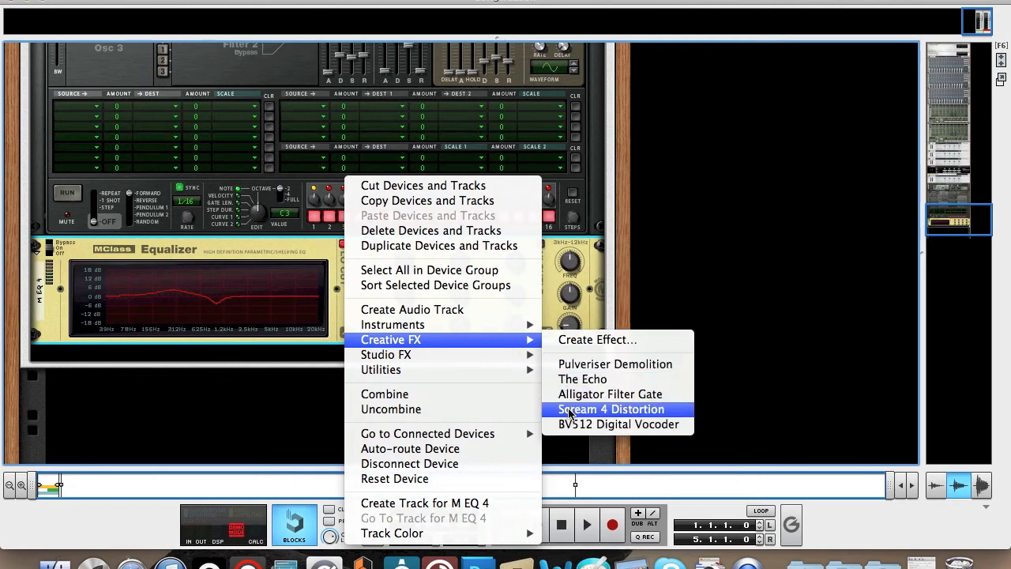
click(605, 409)
right_click(294, 403)
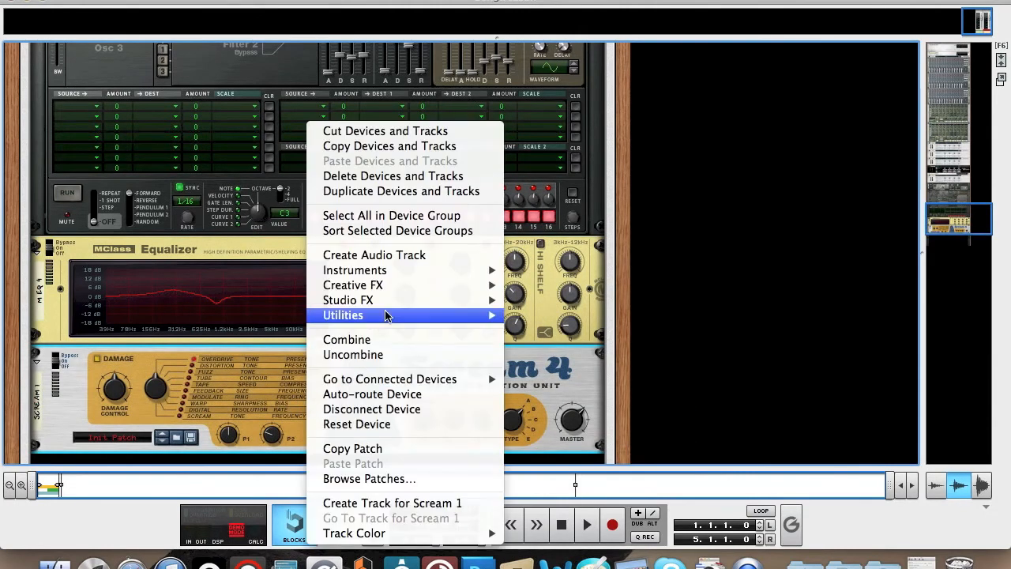
mouse_move(388, 302)
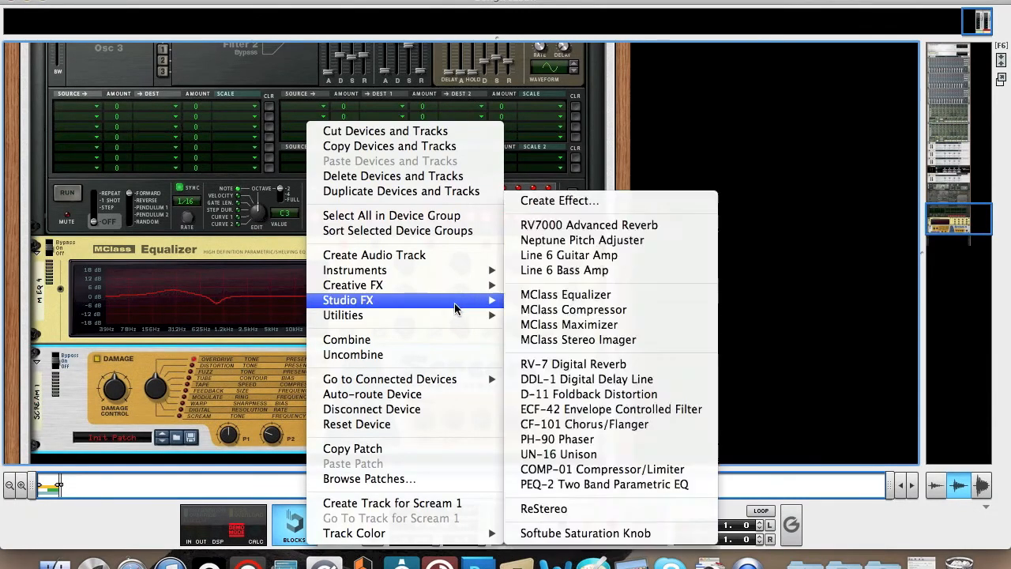
mouse_move(447, 285)
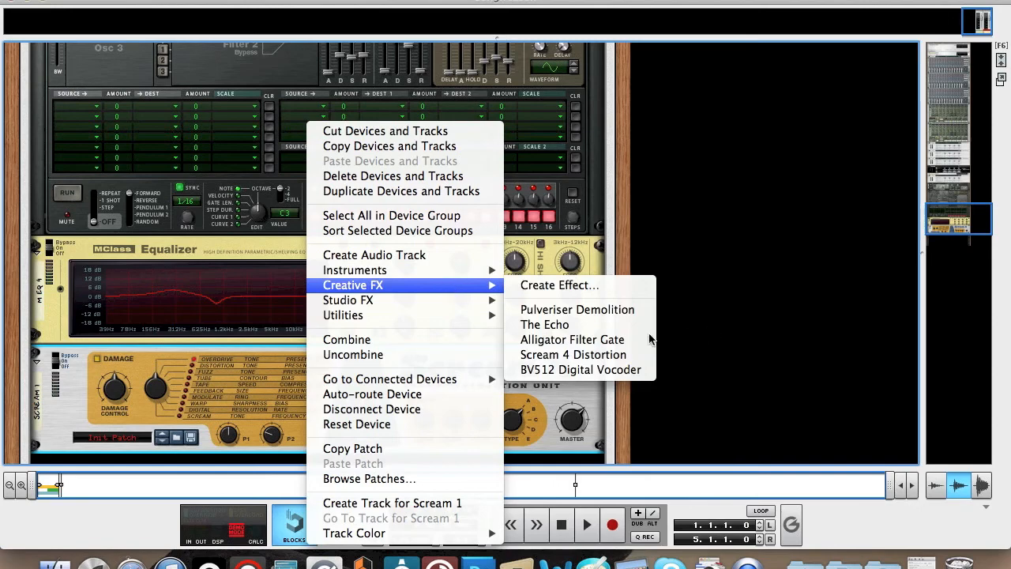
click(581, 355)
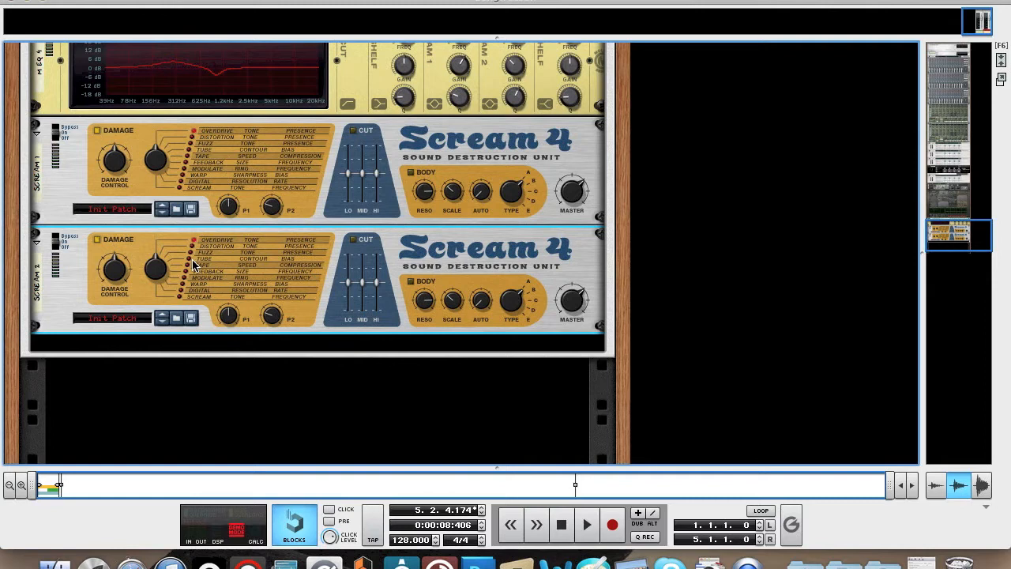
- Set both Scream 4 units to Tube damage, with Damage Control at 36 on the second and 40 on the first
click(193, 264)
drag(117, 273, 114, 286)
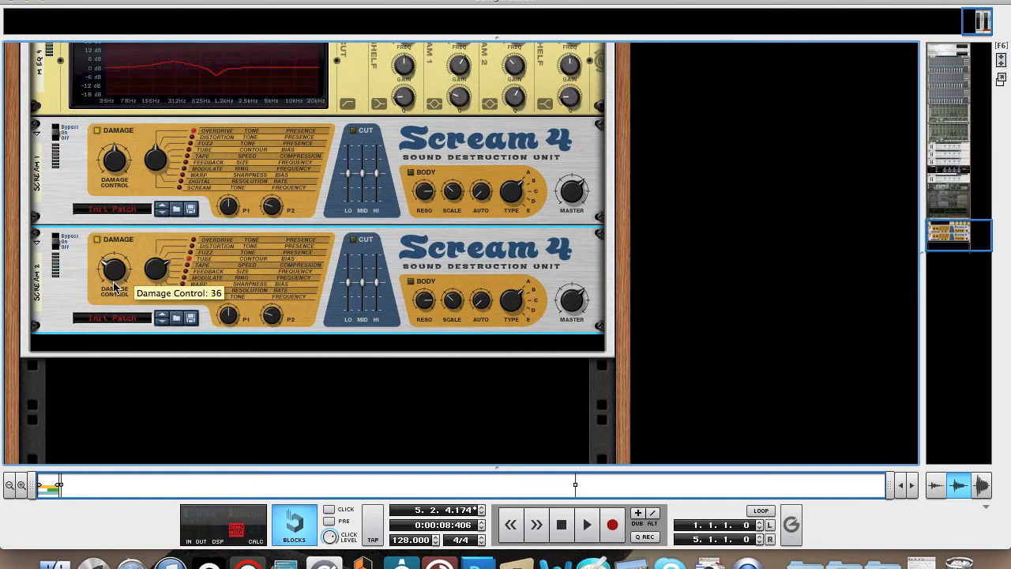
click(115, 162)
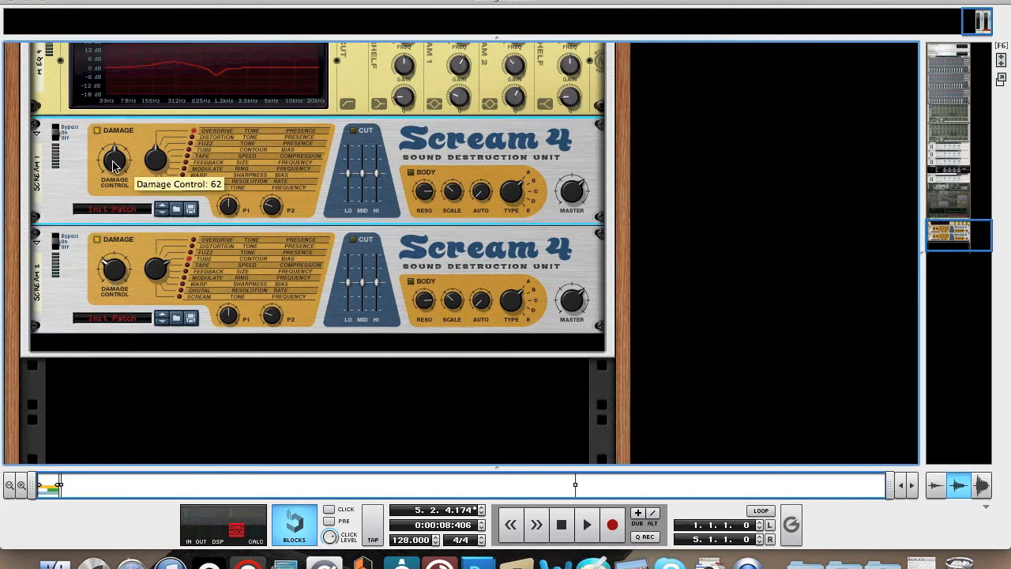
drag(113, 164, 115, 178)
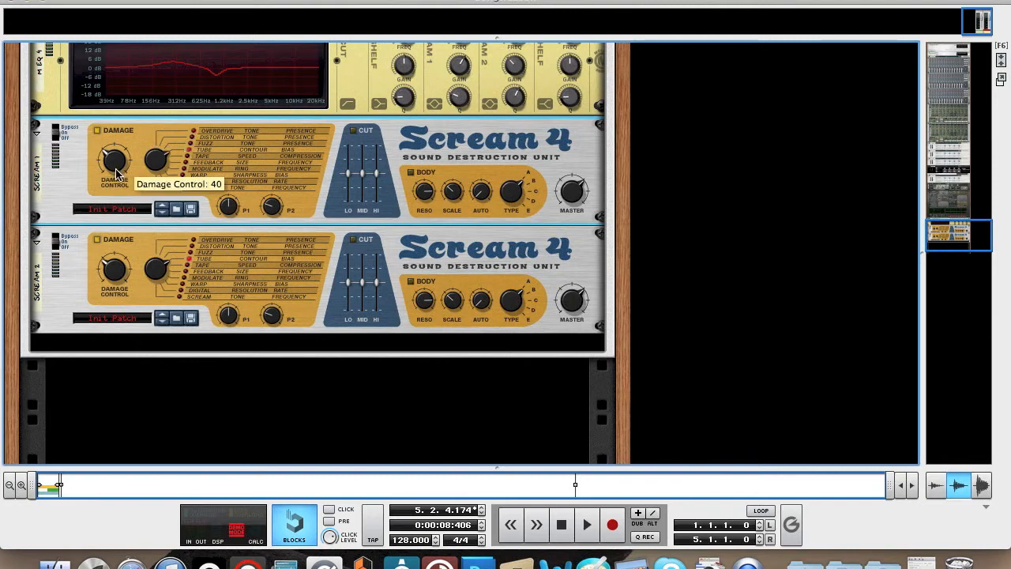
- Raise P1 to maximum on the first Scream 4, lower its P2 slightly and adjust its master level
mouse_move(235, 211)
drag(230, 209, 225, 154)
mouse_move(273, 208)
drag(273, 207, 274, 219)
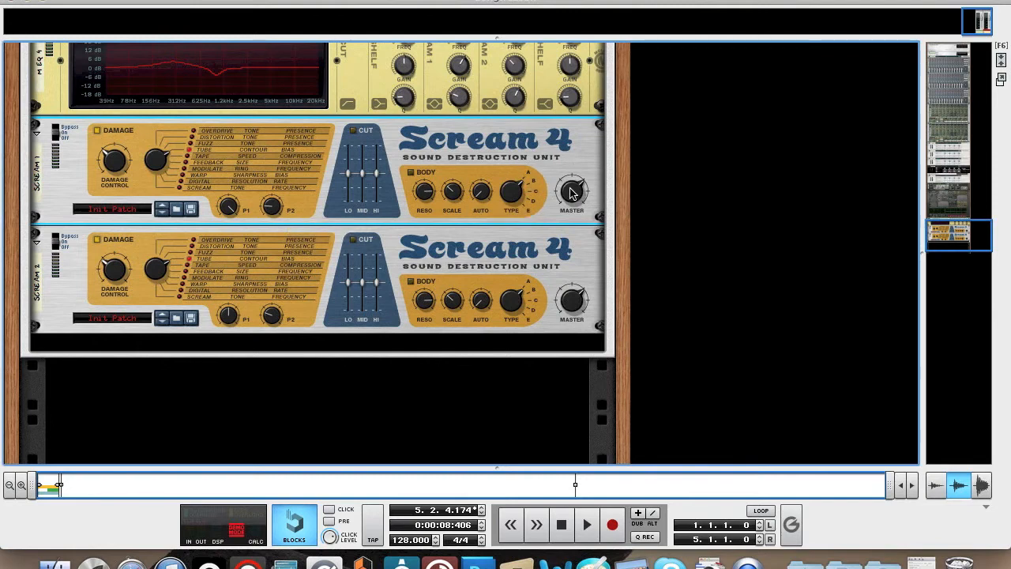
mouse_move(571, 190)
drag(571, 191, 567, 183)
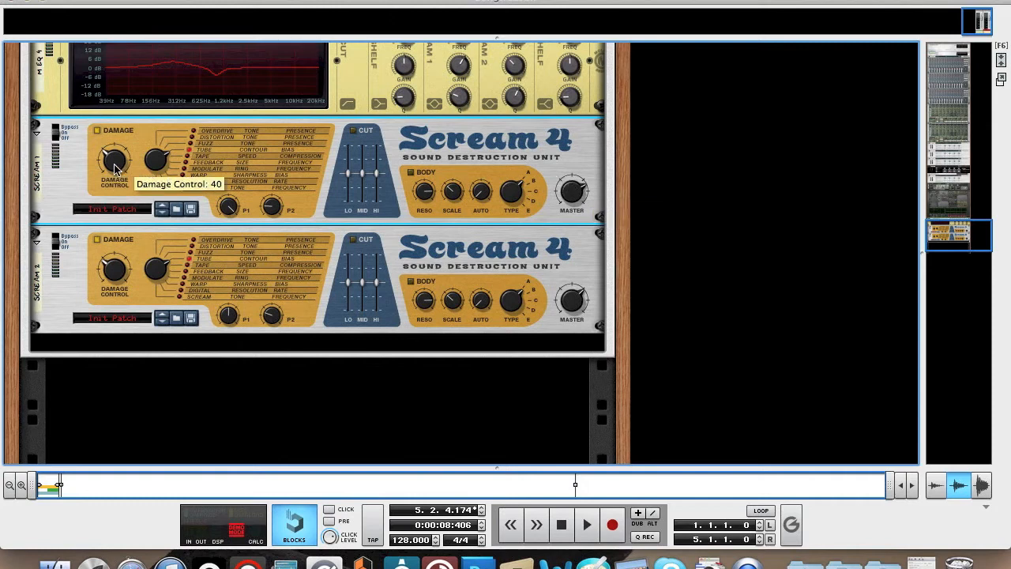
- Set the second Scream 4 to Digital damage, raise P1 to maximum and set P2 to 112
drag(148, 281, 151, 241)
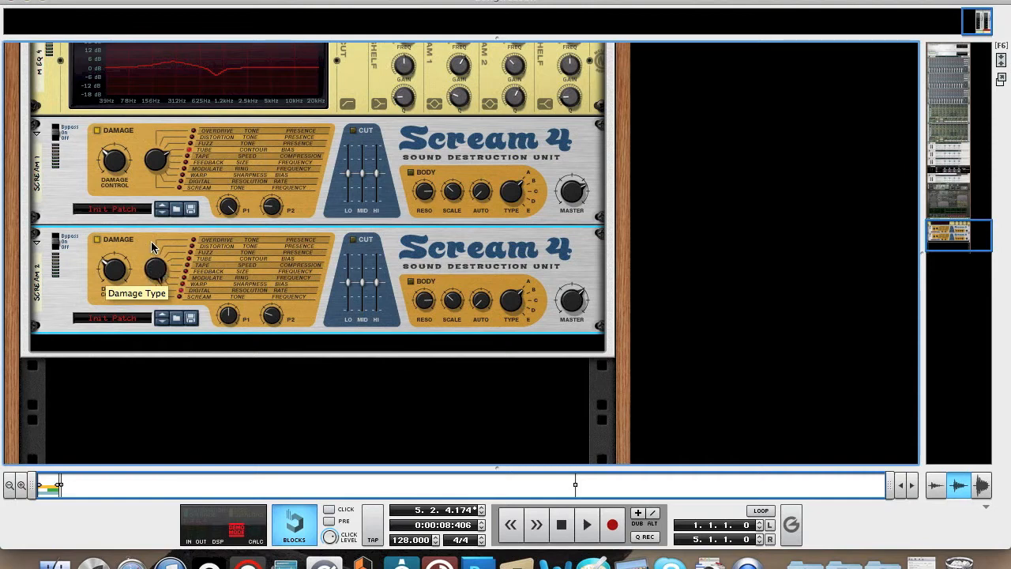
drag(231, 318, 226, 230)
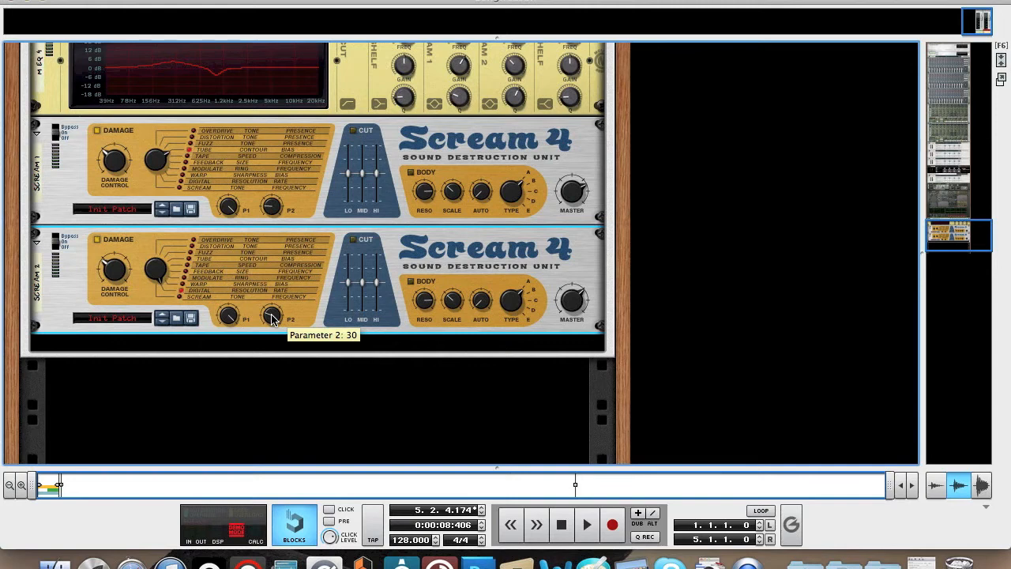
mouse_move(271, 316)
mouse_down()
mouse_move(271, 278)
mouse_move(273, 296)
mouse_up()
- Play test notes with the On-screen Piano Keys while lowering the second Scream 4's Damage Control and raising its master level
key(F4)
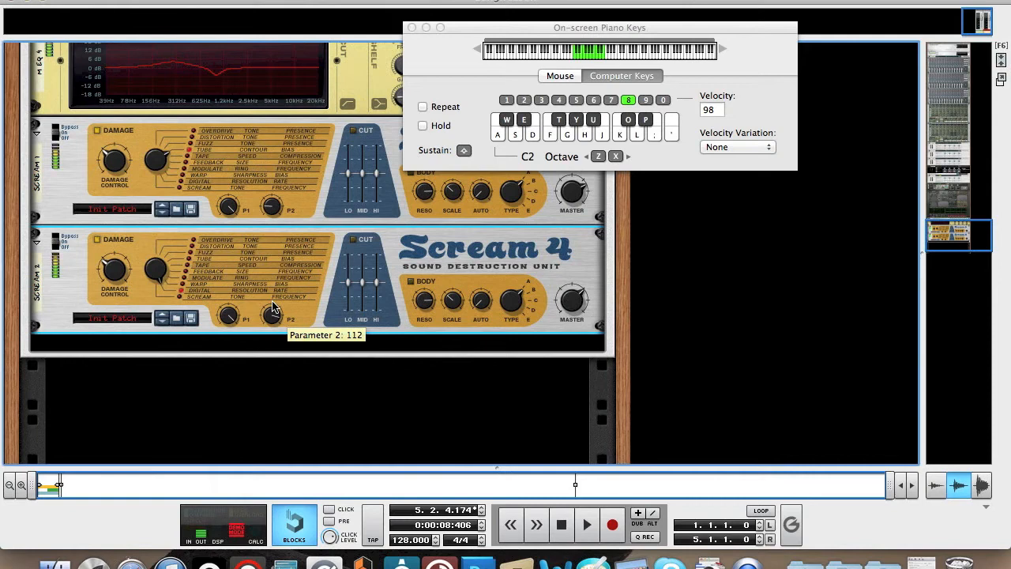
key(f)
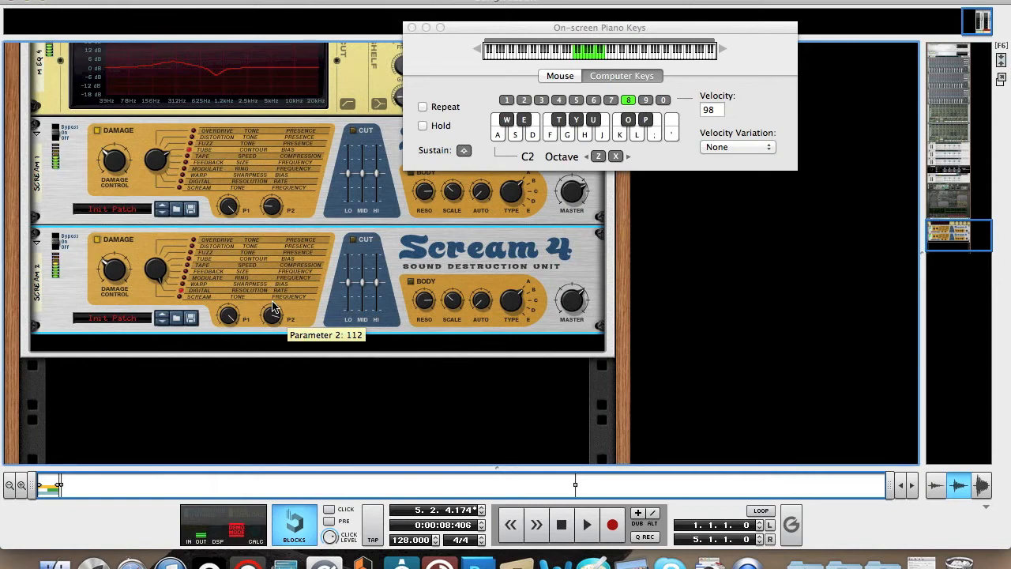
key(Tab)
scroll(116, 274, down, 1)
drag(116, 274, 123, 314)
key(Tab)
key(d)
drag(571, 295, 567, 274)
key(d)
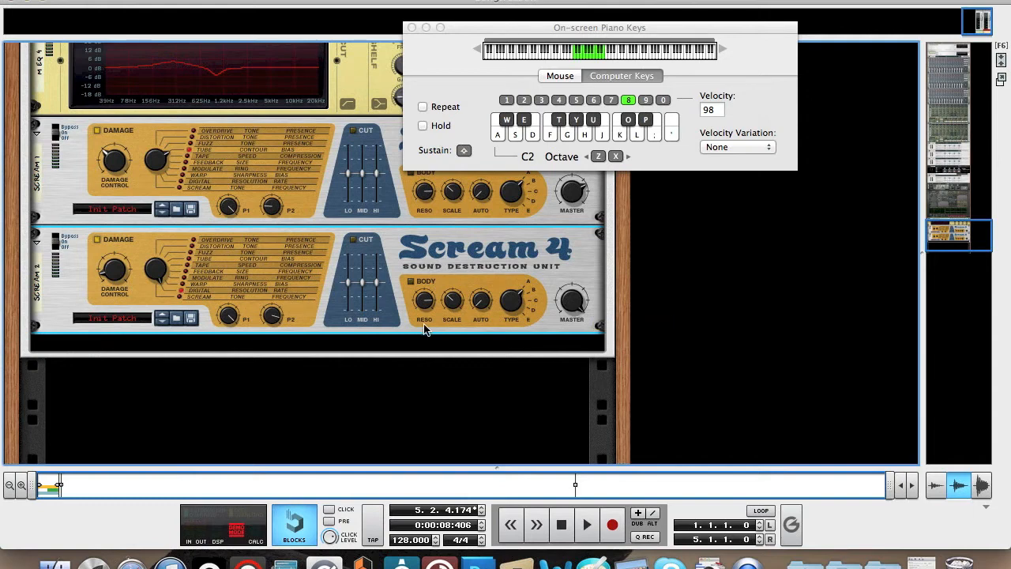
key(k)
- Add two RV-7 Digital Reverbs side by side after the second Scream 4 in the Combinator
scroll(329, 345, down, 1)
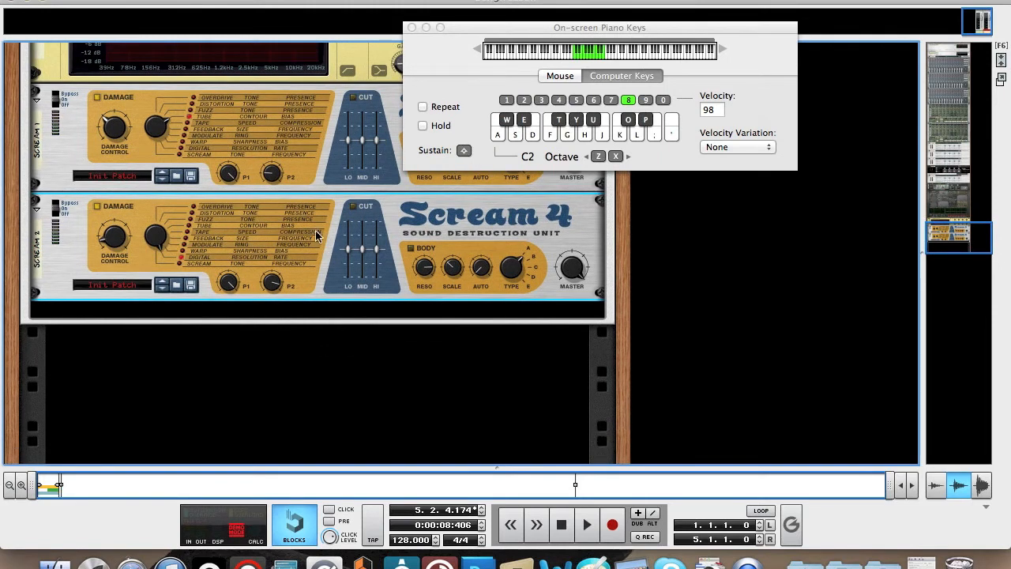
right_click(284, 316)
mouse_move(348, 261)
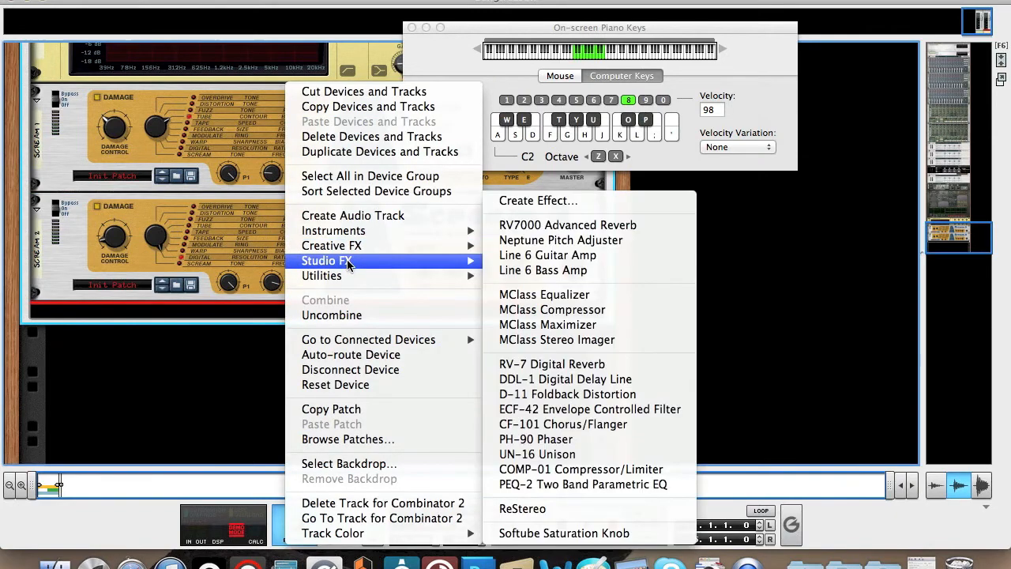
click(558, 365)
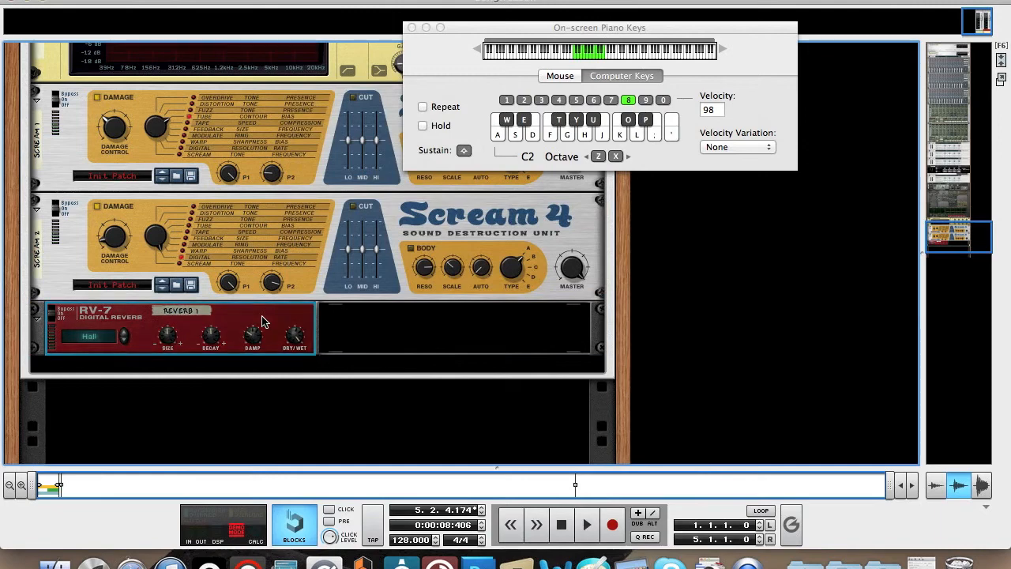
right_click(285, 320)
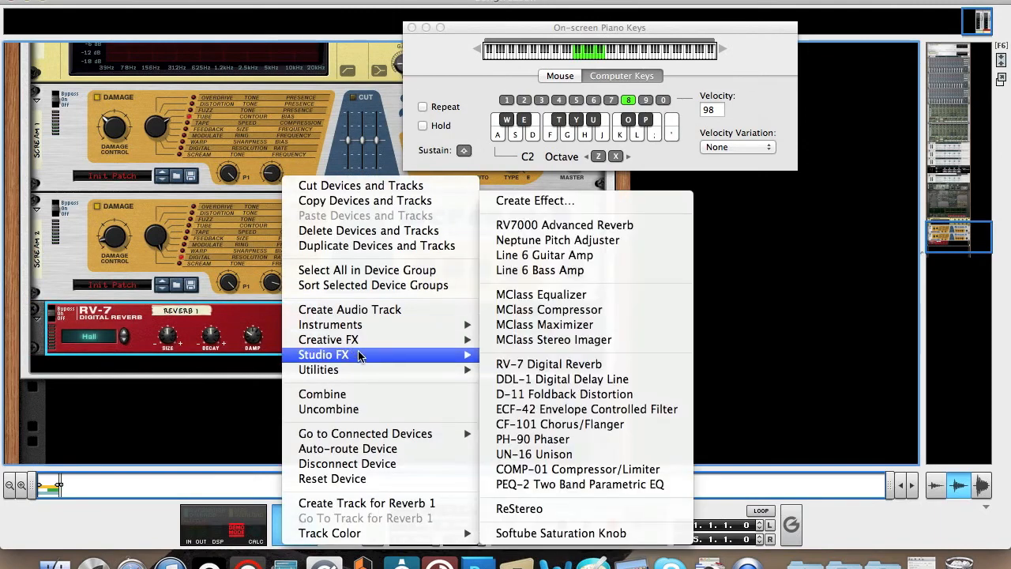
mouse_move(400, 357)
click(556, 364)
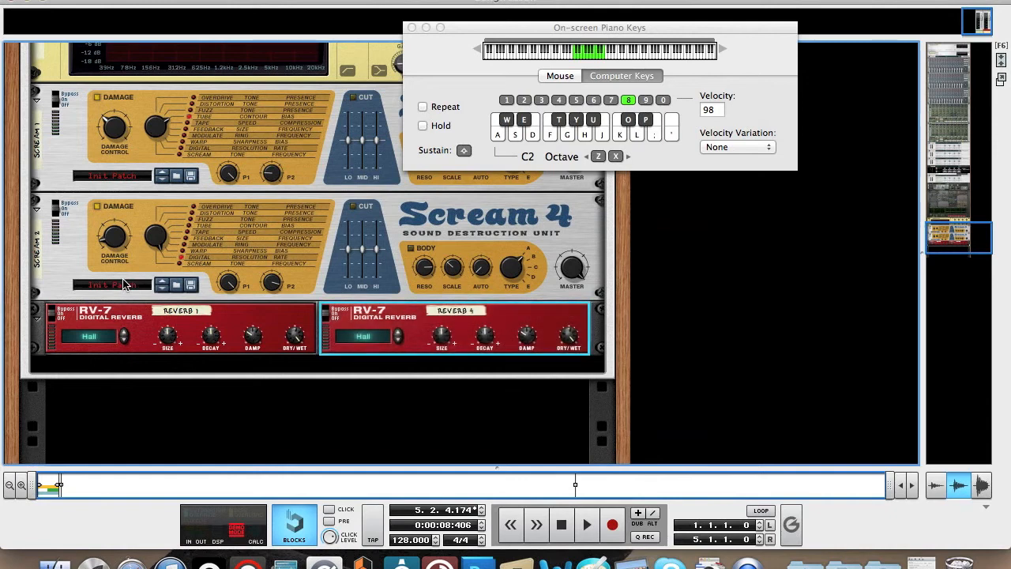
- Set the first RV-7 to the Gated algorithm, reduce its size and bring Dry/Wet down to 17
click(125, 339)
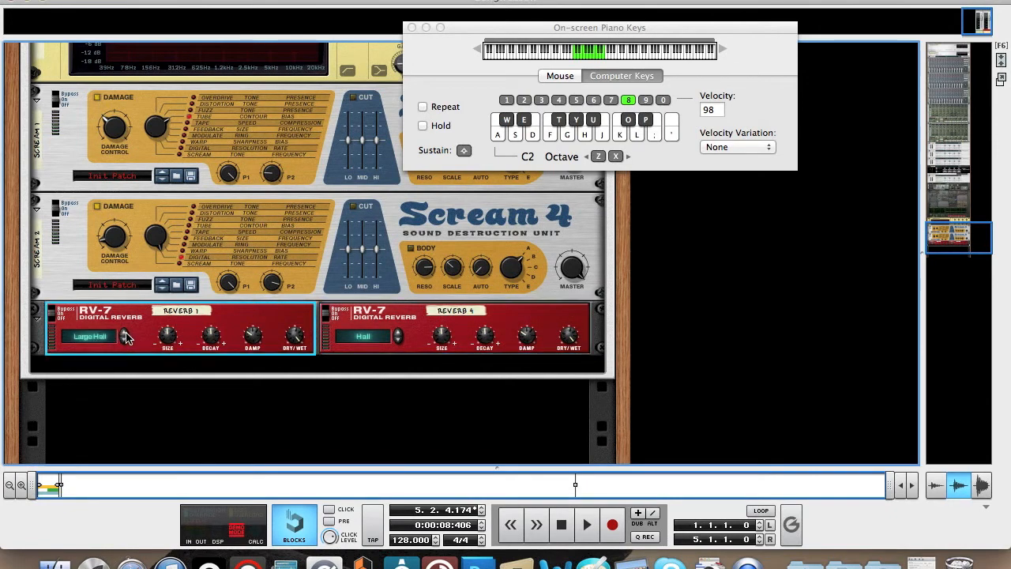
click(125, 340)
click(124, 339)
click(124, 340)
click(124, 340)
click(125, 340)
drag(170, 339, 173, 353)
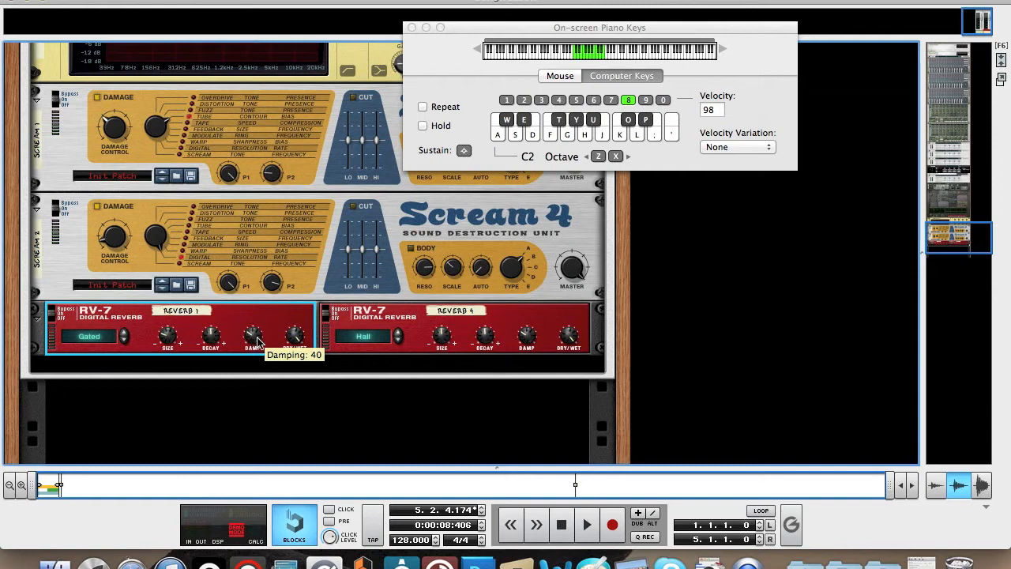
drag(299, 345, 309, 395)
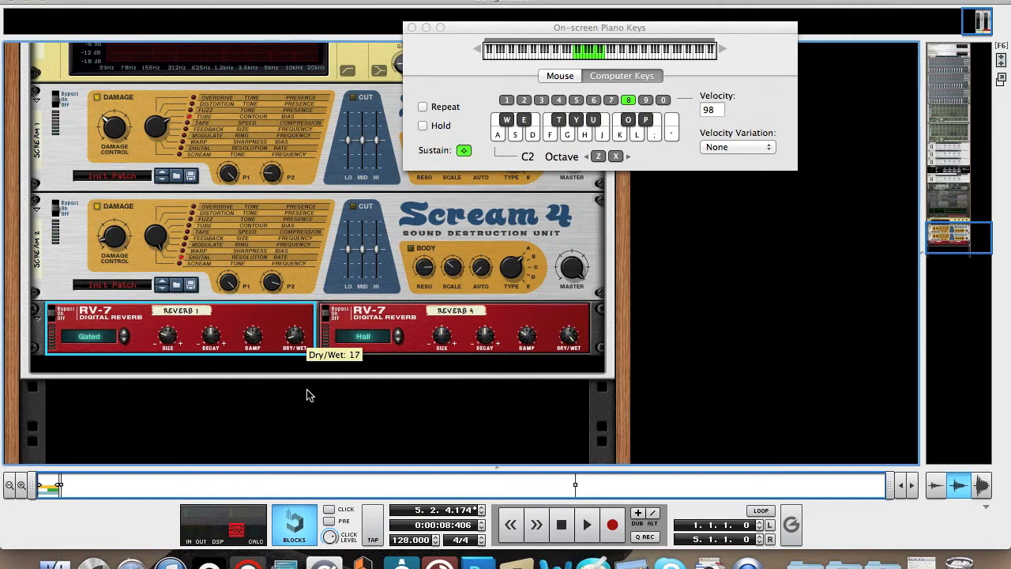
- Set the second RV-7's reverb algorithm to Low Density
click(398, 338)
click(398, 339)
click(399, 339)
click(398, 340)
click(398, 340)
click(400, 342)
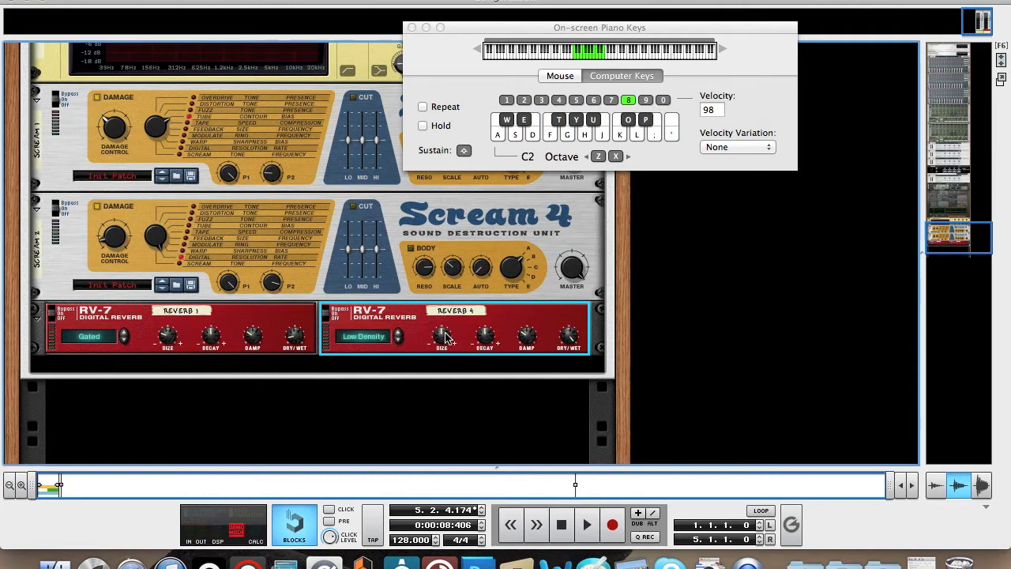
- Raise the second RV-7's size, lower its decay and Dry/Wet, adjust its damping, and close the On-screen Piano Keys after a test note
drag(445, 339, 446, 318)
key(Tab)
mouse_move(485, 336)
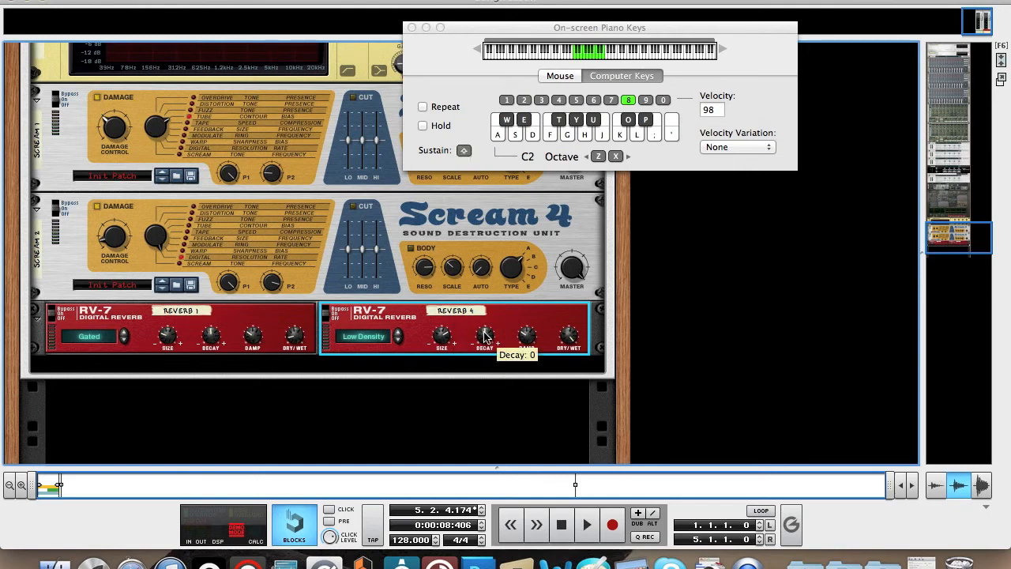
drag(485, 336, 491, 367)
mouse_move(528, 339)
mouse_down()
mouse_move(527, 352)
mouse_move(525, 341)
mouse_up()
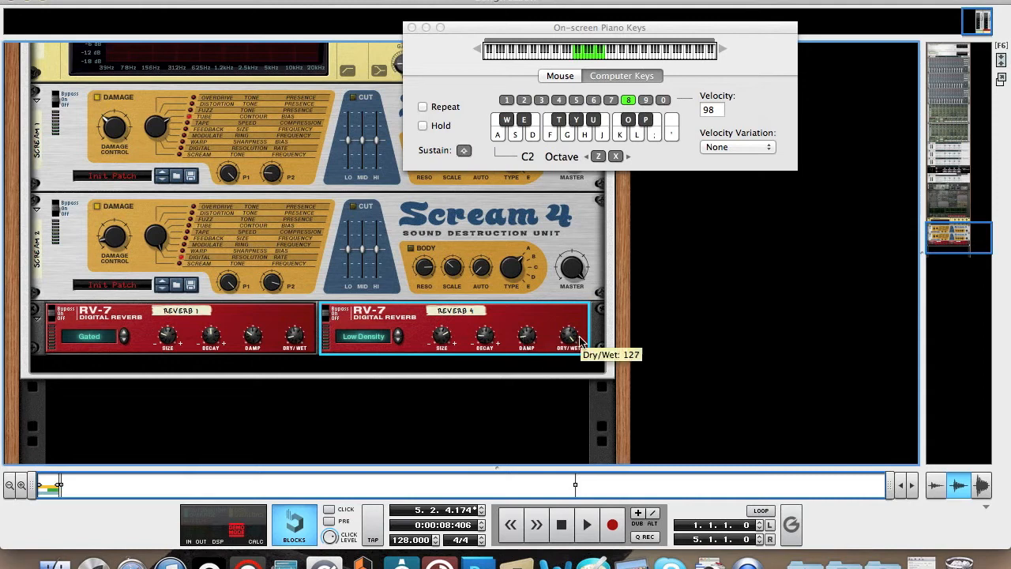
drag(569, 340, 571, 375)
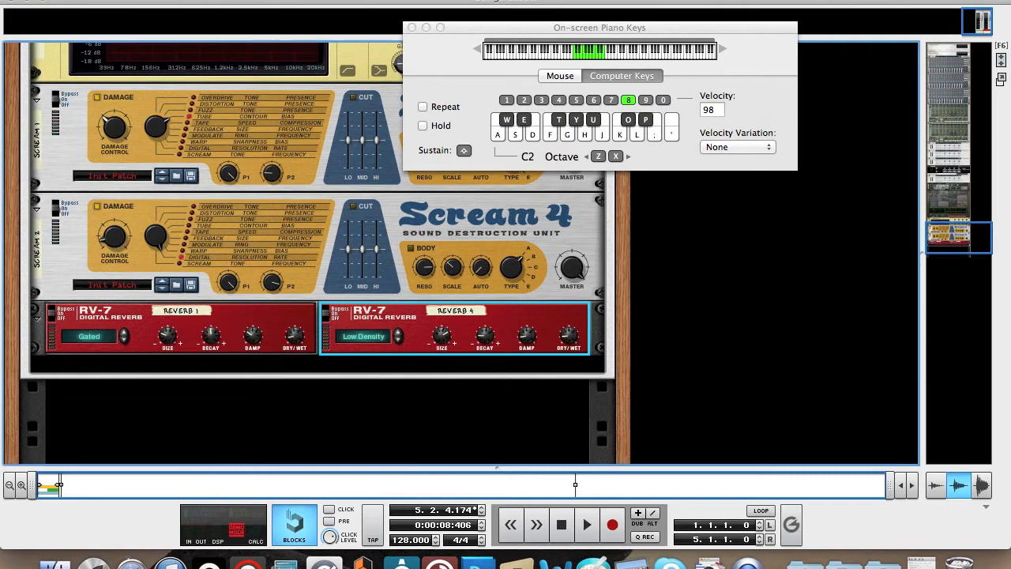
key(l)
click(411, 27)
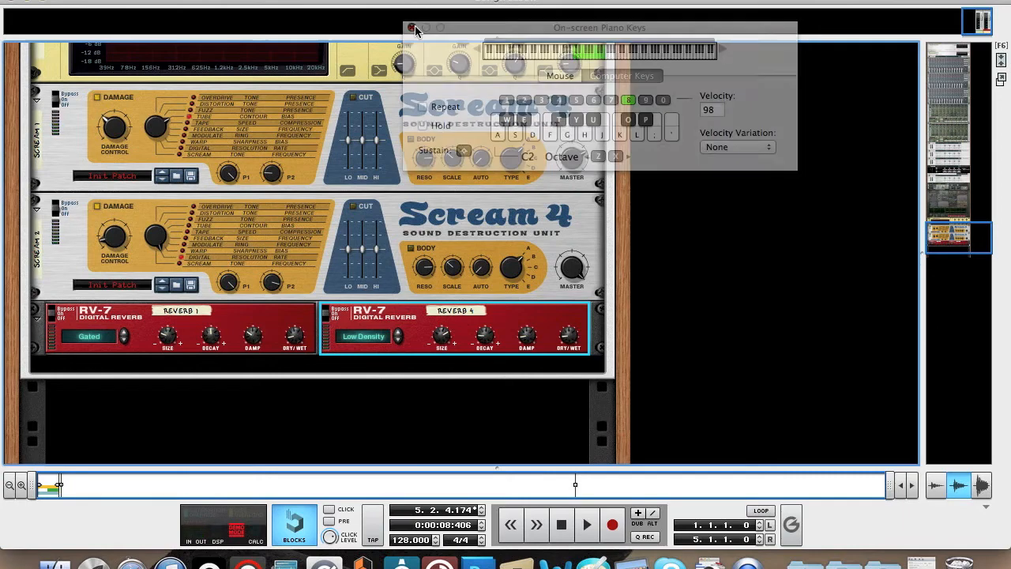
- Add two RV7000 Advanced Reverbs after the RV-7 units in the Combinator
scroll(430, 282, down, 3)
right_click(371, 273)
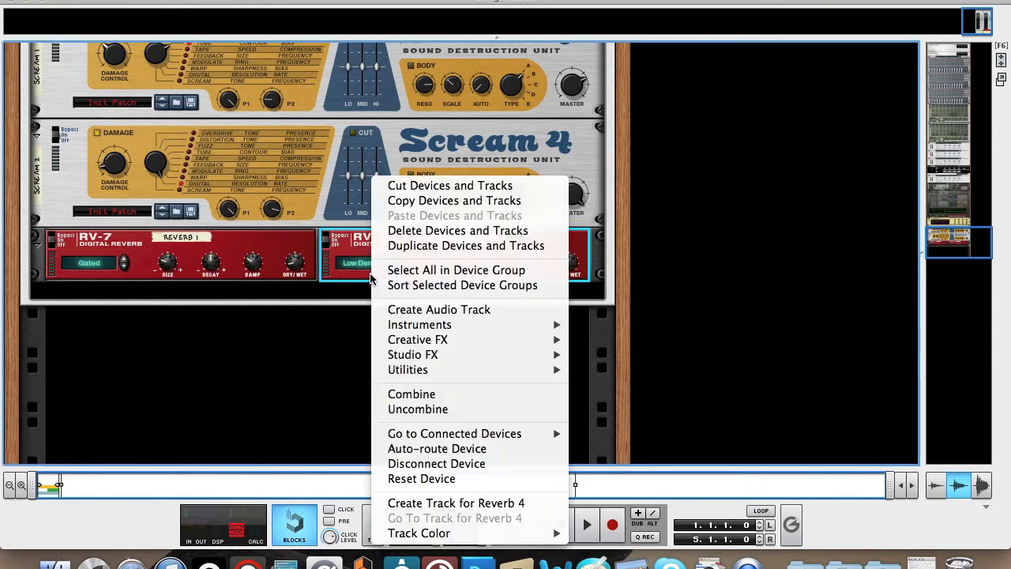
mouse_move(493, 343)
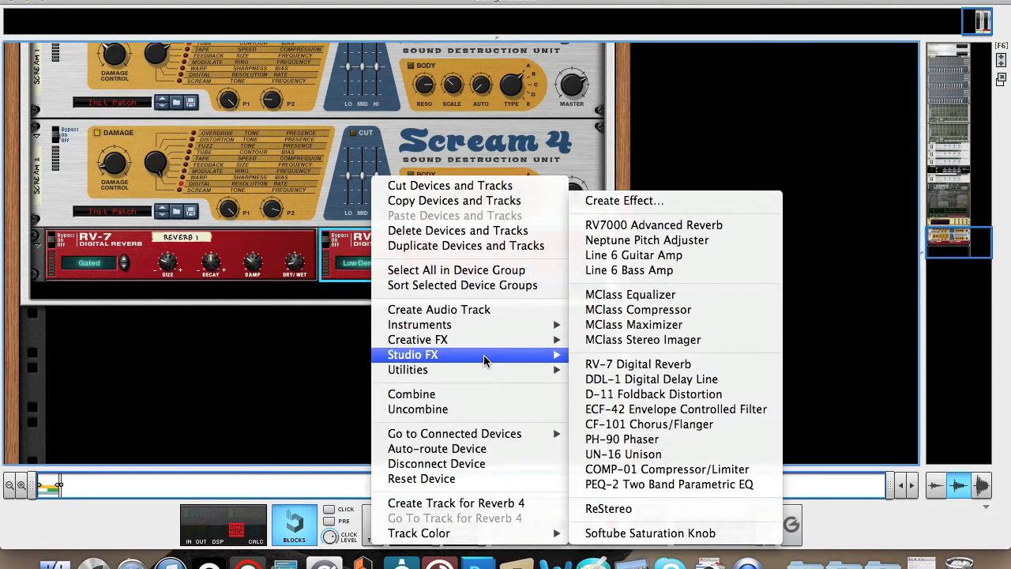
click(656, 227)
right_click(379, 316)
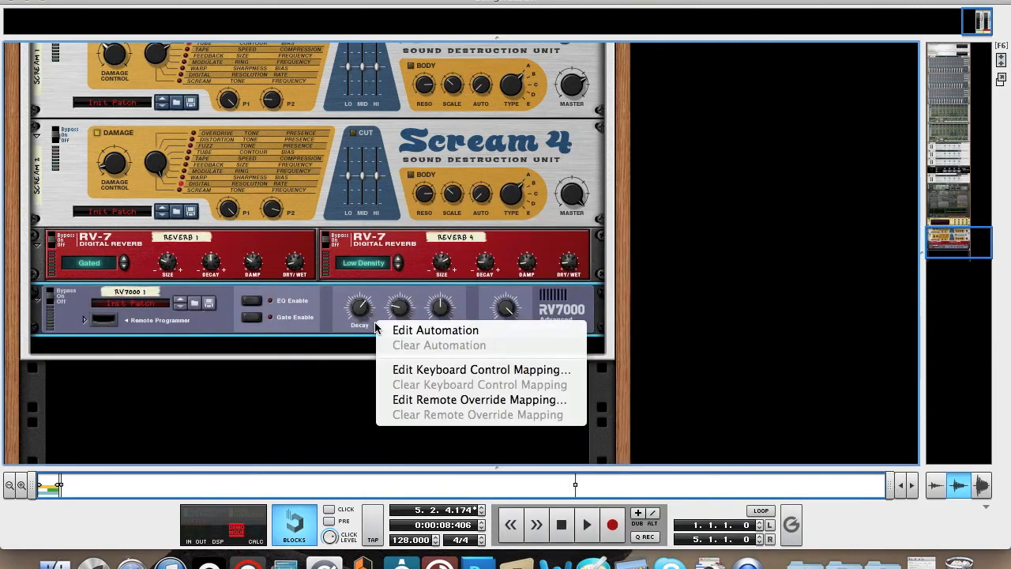
click(311, 332)
right_click(311, 333)
mouse_move(372, 300)
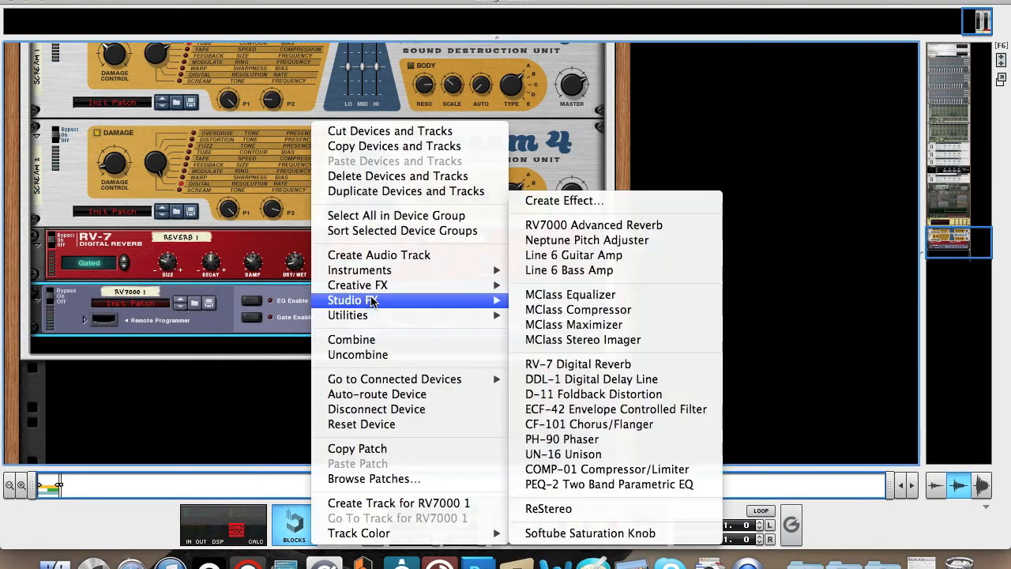
- Unfold the first RV7000's Remote Programmer, set its algorithm to Multi Tap and turn Tempo Sync on
click(83, 319)
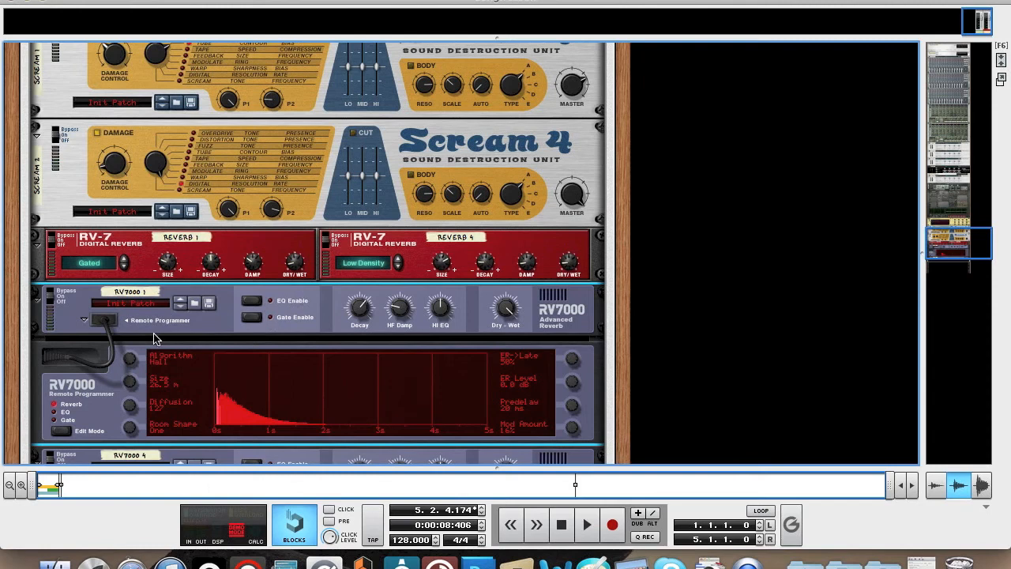
click(83, 320)
click(81, 320)
drag(132, 361, 132, 286)
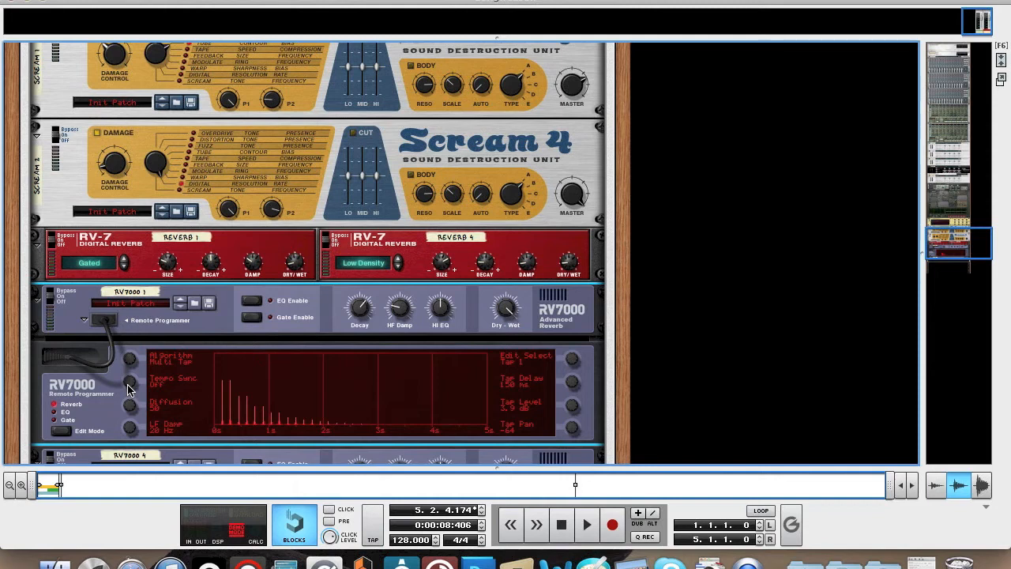
drag(129, 387, 132, 370)
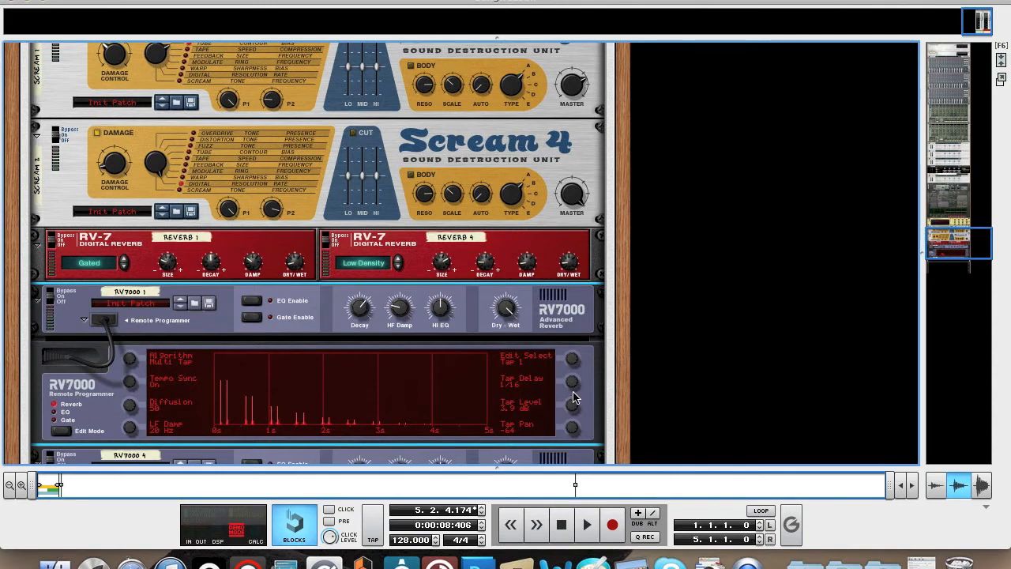
- Adjust the level of tap 1 and the pan of tap 2 in the first RV7000's Multi Tap reverb
drag(573, 398, 576, 385)
drag(581, 363, 581, 357)
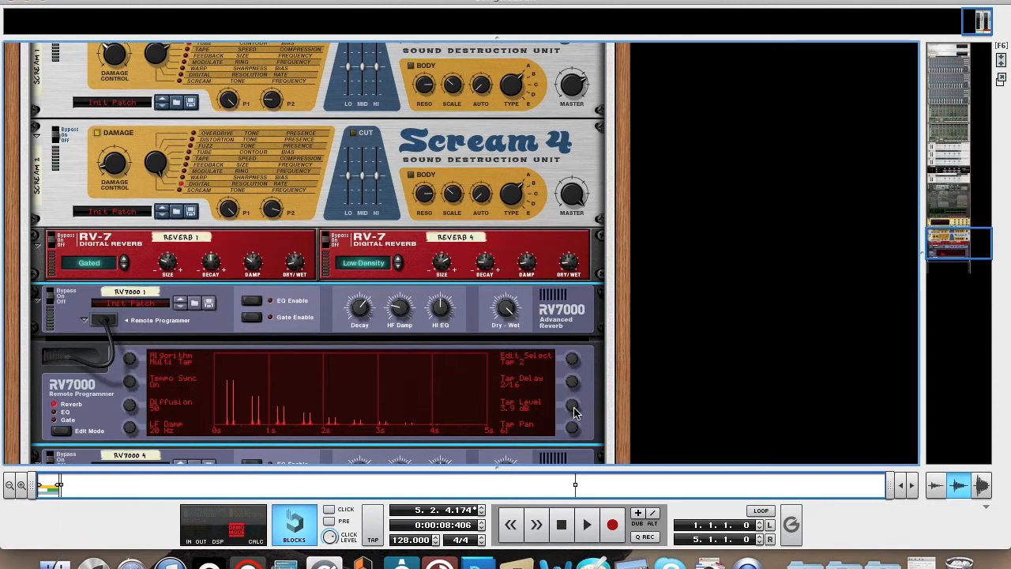
drag(570, 428, 569, 426)
drag(575, 362, 575, 358)
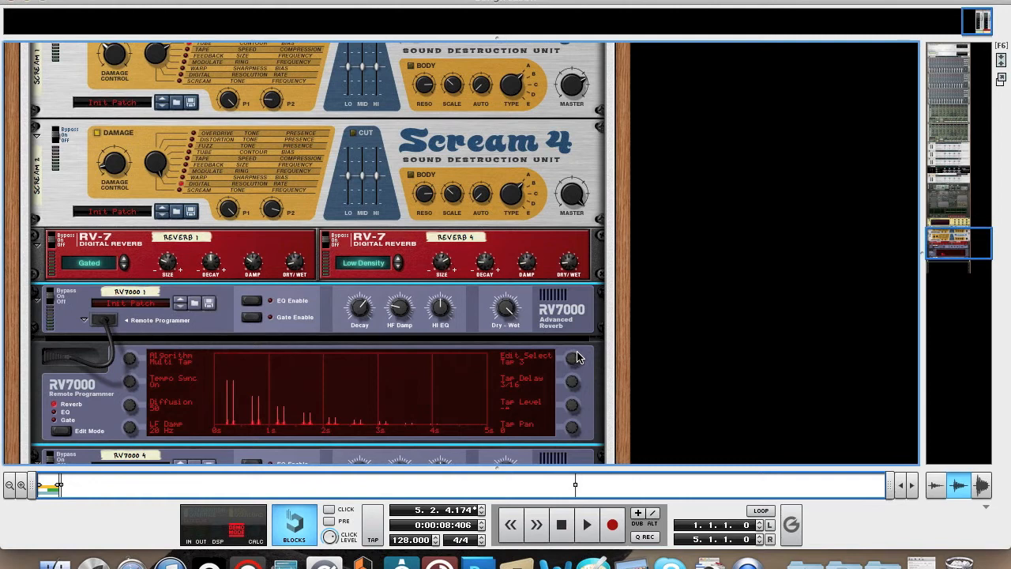
- Raise tap 3's level, and set tap 4's delay to 8/16 and its level to -2.7 dB
drag(574, 410, 572, 378)
drag(581, 364, 578, 357)
drag(572, 382, 572, 376)
drag(575, 412, 574, 399)
- Set the first RV7000's Decay to about 102, lower its HI EQ, and reduce its Dry/Wet to about 17
mouse_move(362, 314)
drag(359, 313, 357, 308)
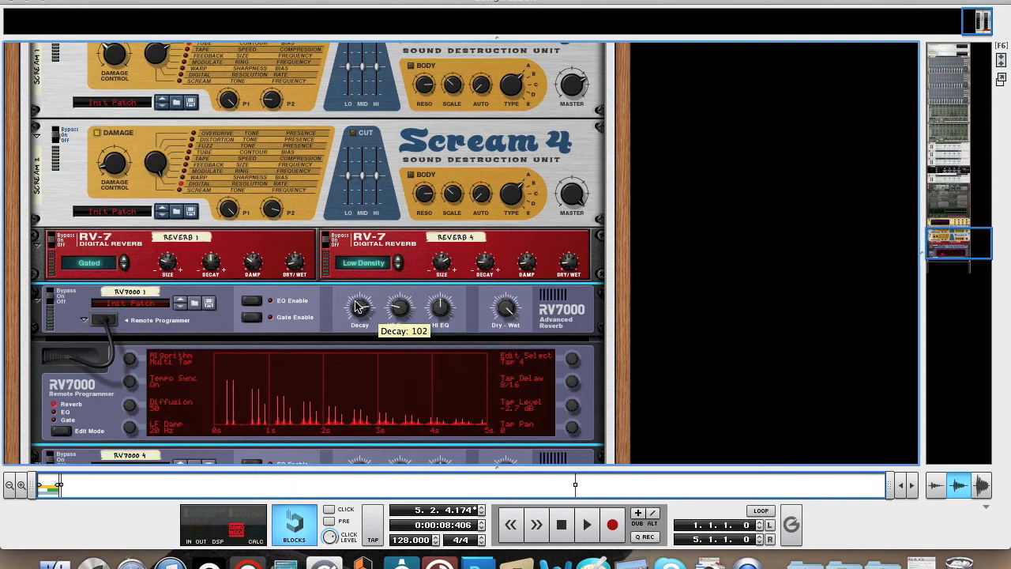
drag(357, 306, 358, 305)
mouse_move(401, 312)
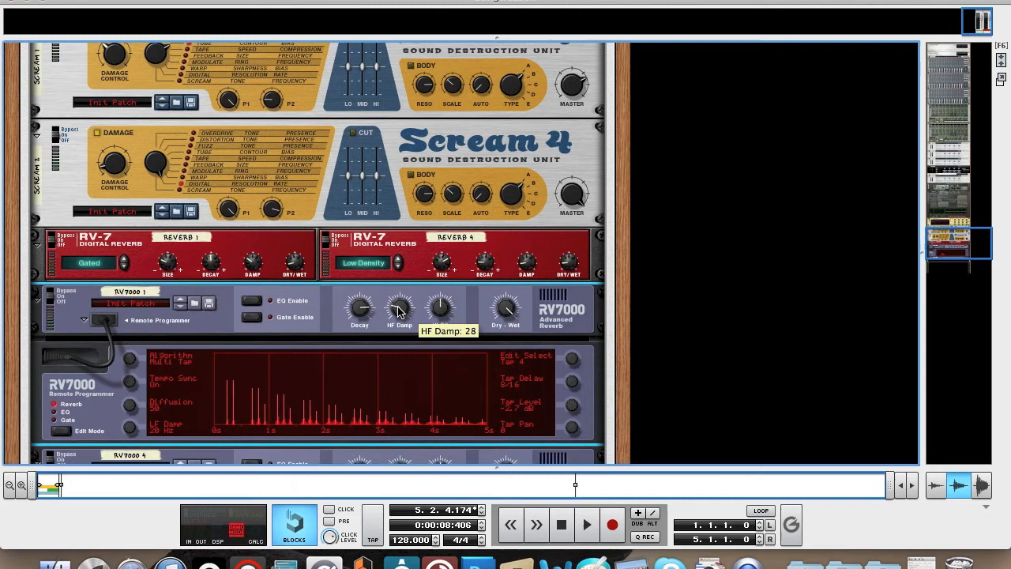
mouse_move(445, 313)
drag(445, 314, 451, 352)
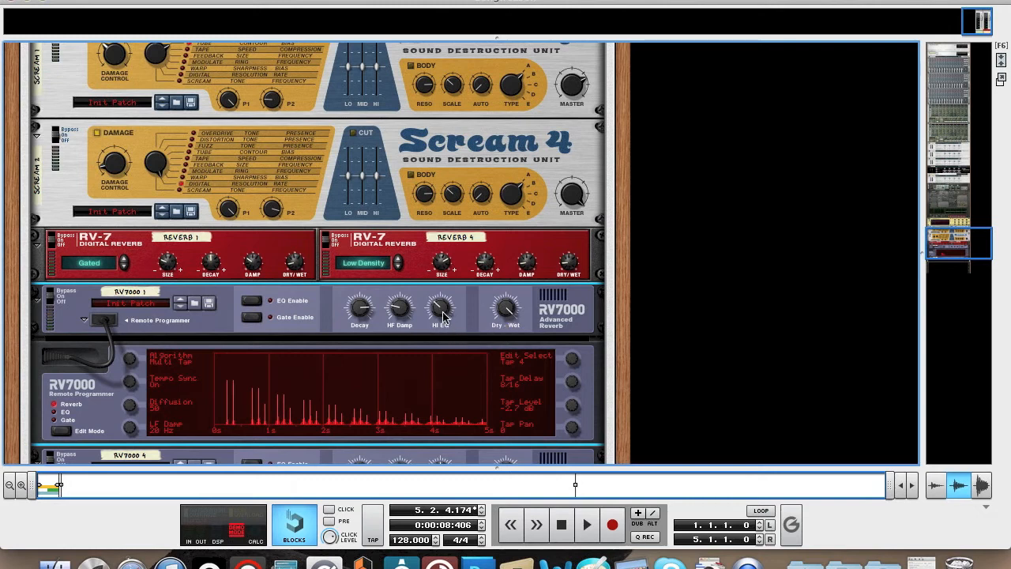
mouse_move(508, 314)
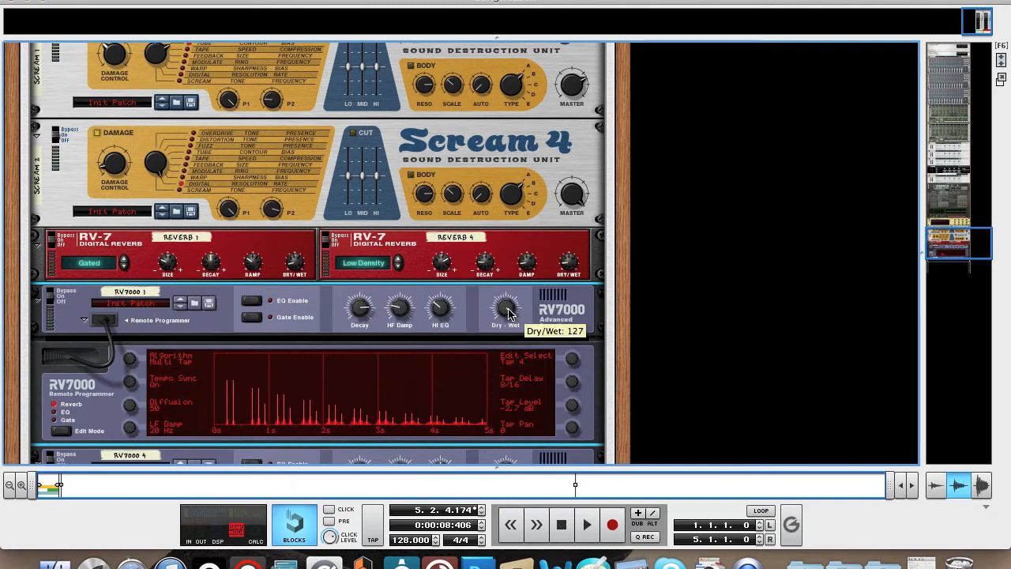
drag(508, 314, 511, 352)
- Enable the first RV7000's EQ and set Low Gain to -15.2 dB, Low Freq to 448 Hz, Param Gain to 6.6 dB and Param Freq to 8,833 Hz
click(254, 300)
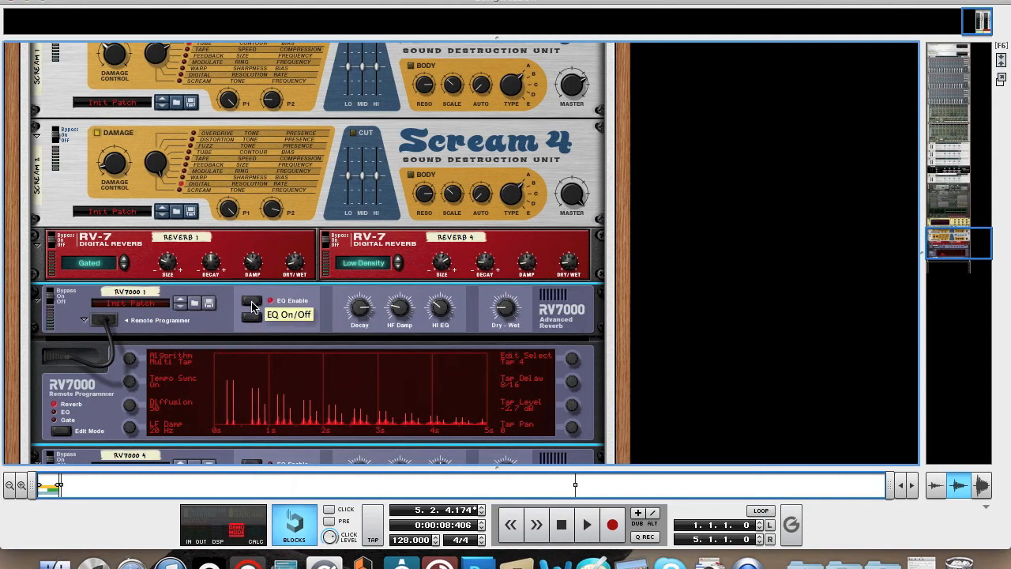
click(63, 414)
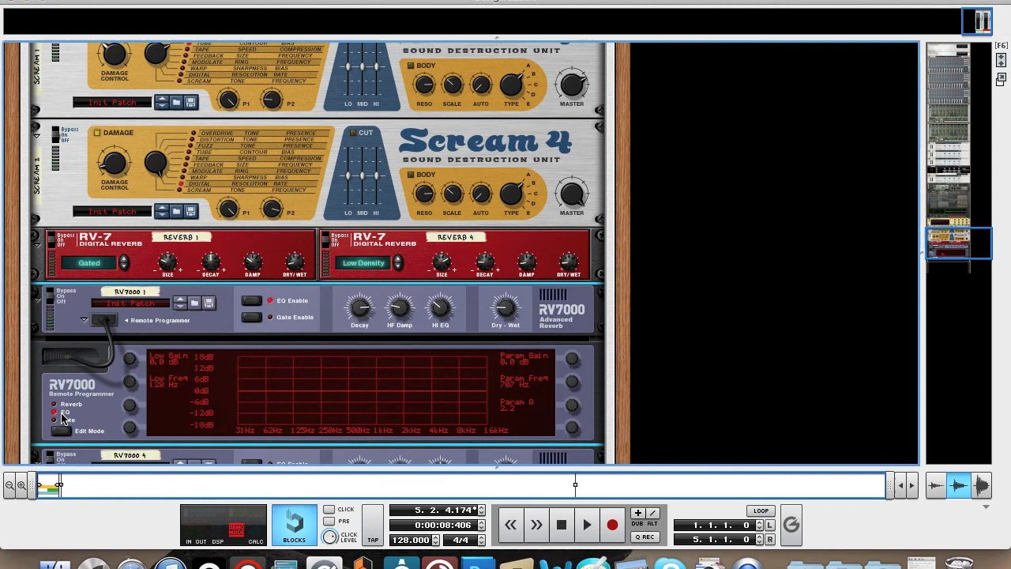
drag(132, 361, 132, 396)
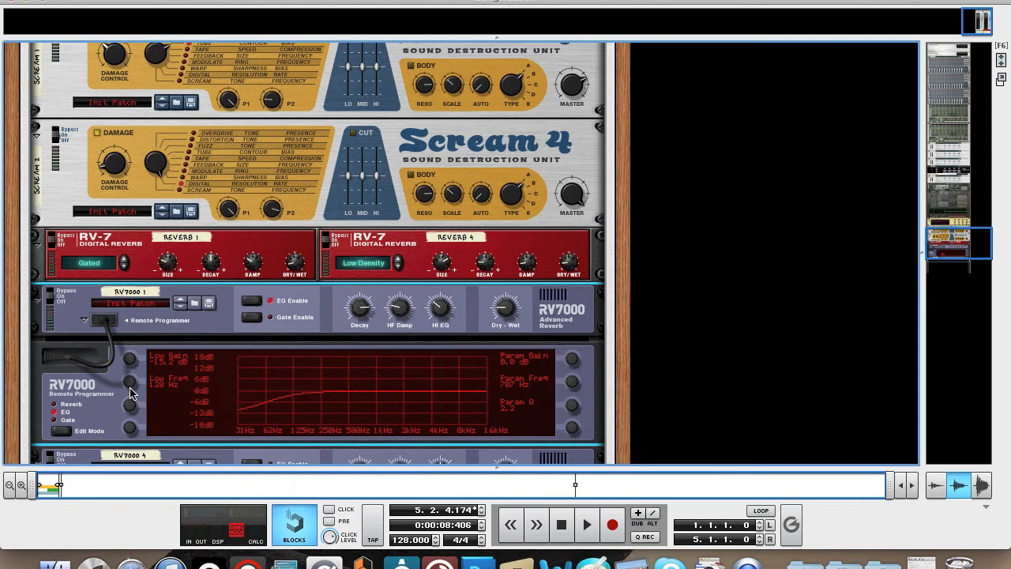
drag(130, 388, 126, 369)
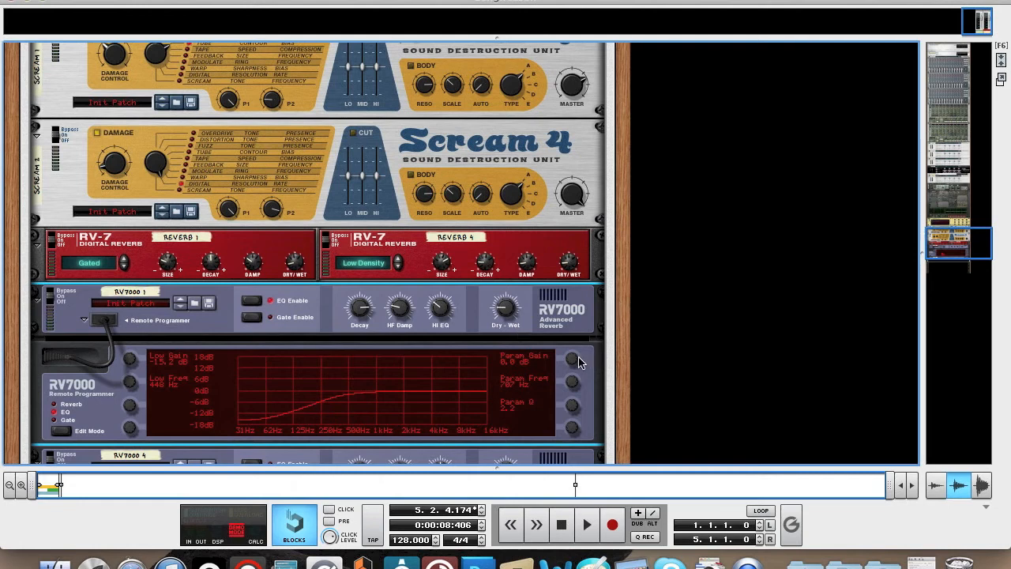
drag(574, 361, 574, 354)
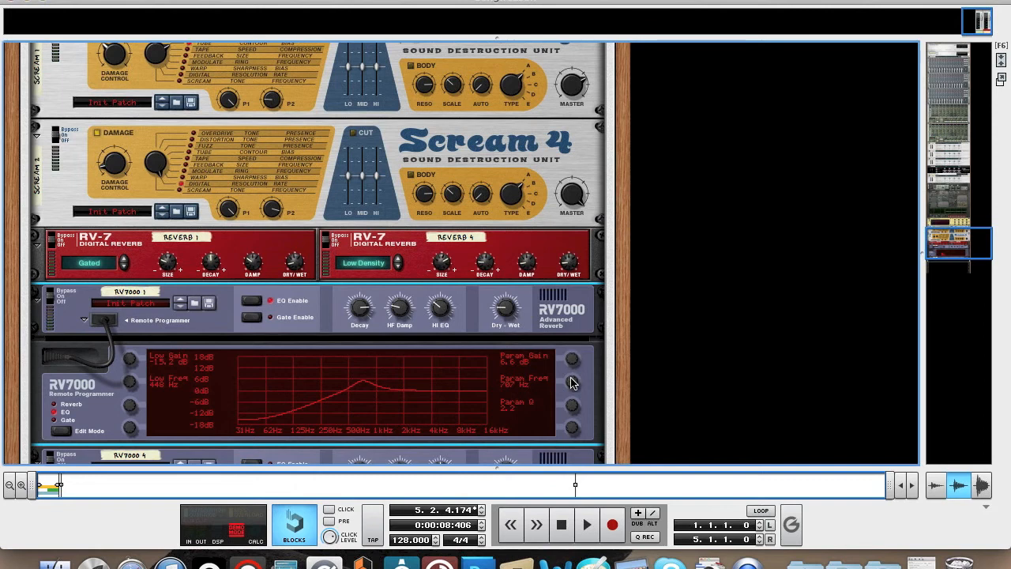
drag(573, 387, 571, 358)
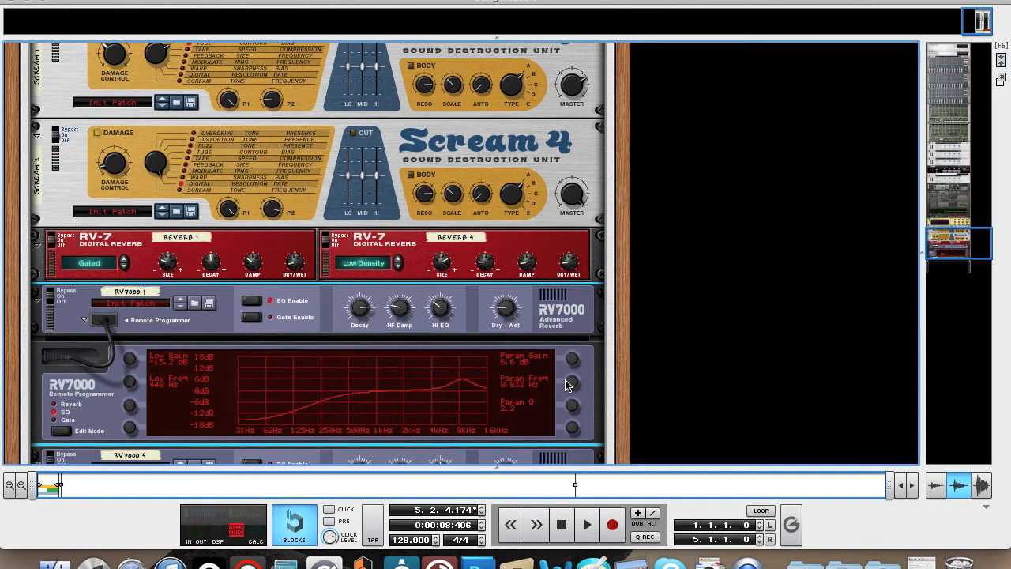
- Lower the first RV7000's Decay slightly after a test note on the On-screen Piano Keys, and close the keyboard window
key(F4)
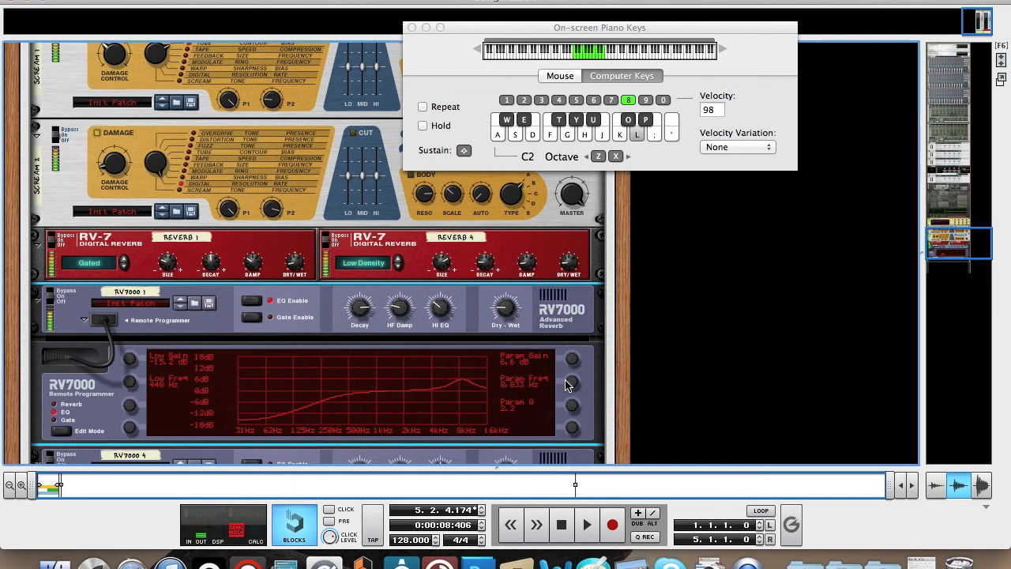
mouse_move(505, 315)
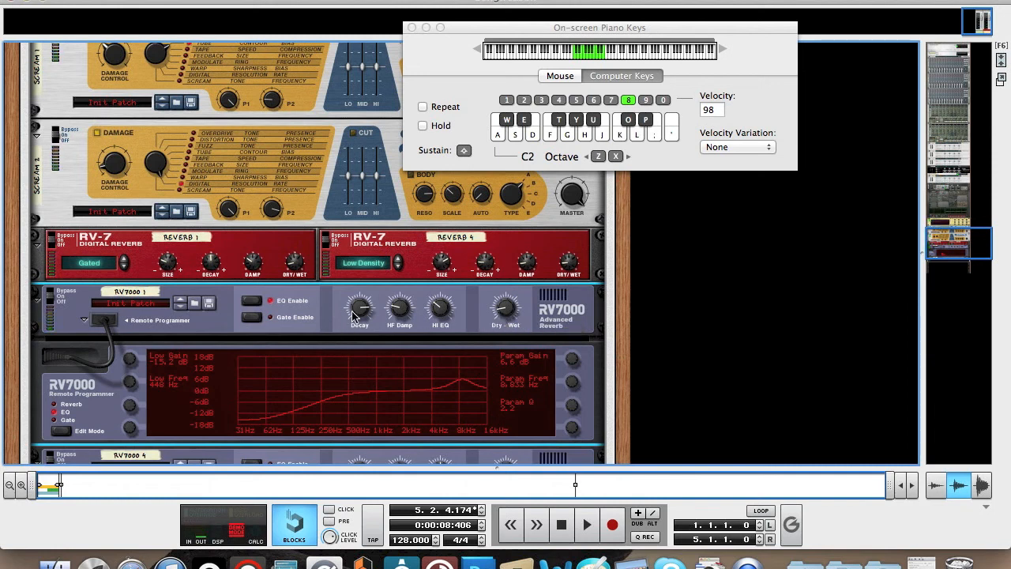
mouse_move(354, 326)
drag(354, 325, 355, 327)
click(411, 27)
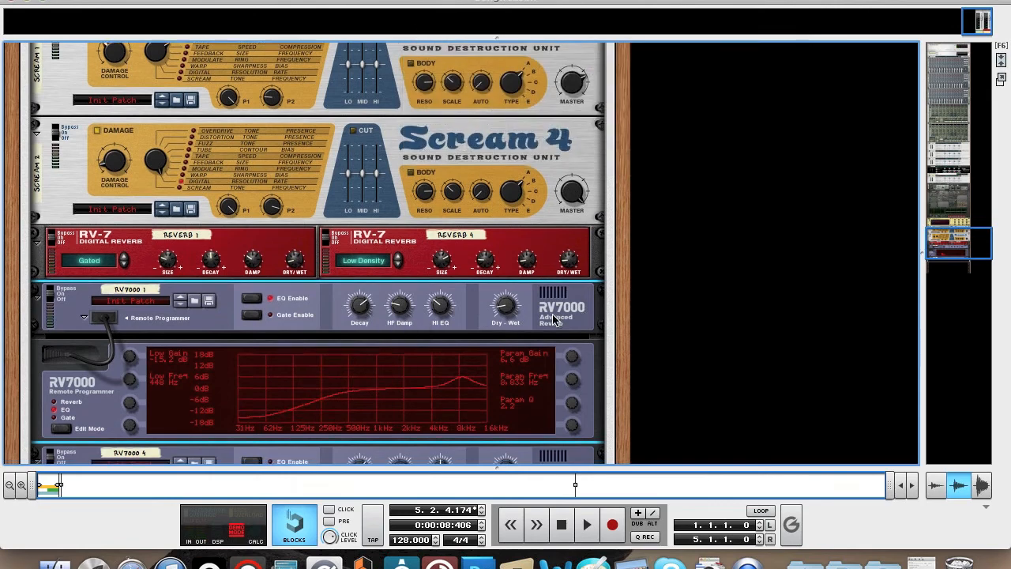
- Unfold the second RV7000's Remote Programmer and reopen the On-screen Piano Keys, placing them clear of the reverb controls
scroll(496, 364, down, 5)
click(495, 364)
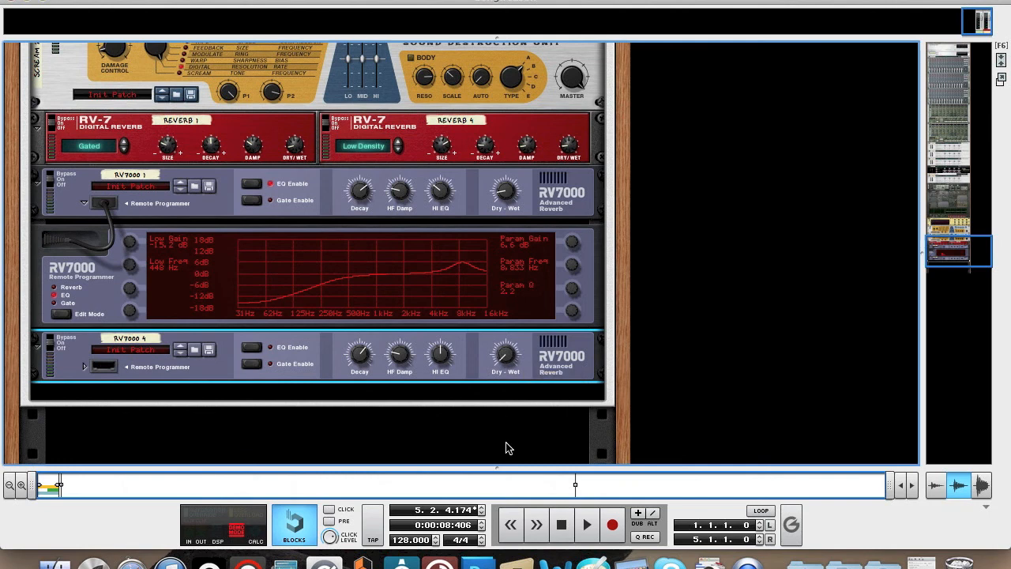
key(F4)
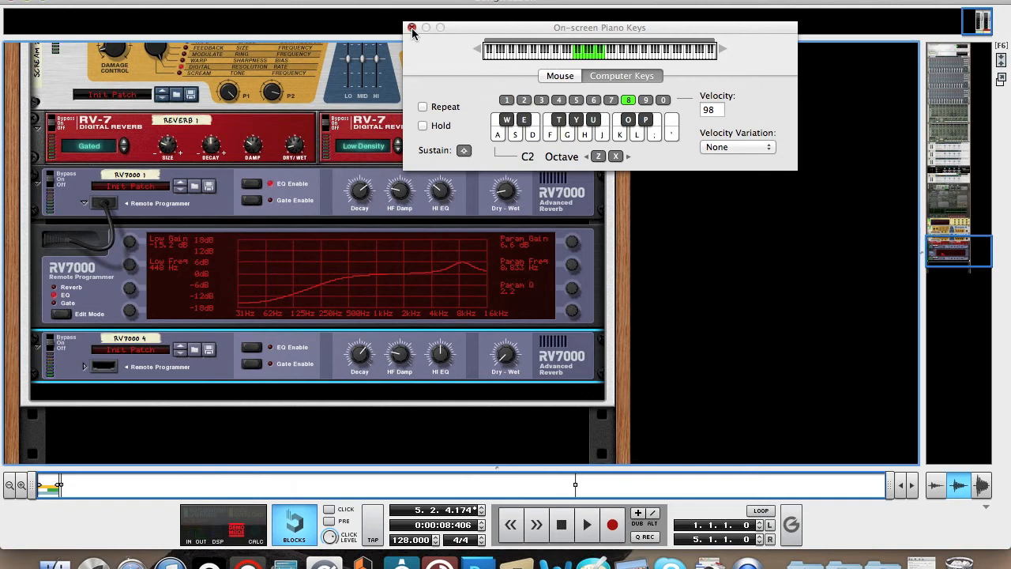
click(84, 366)
drag(517, 27, 627, 0)
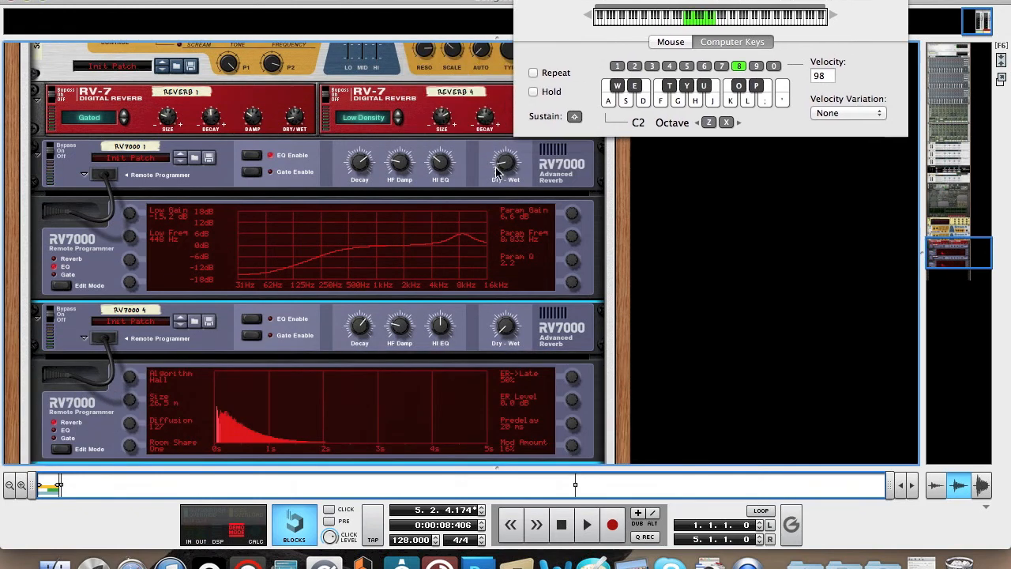
mouse_move(497, 171)
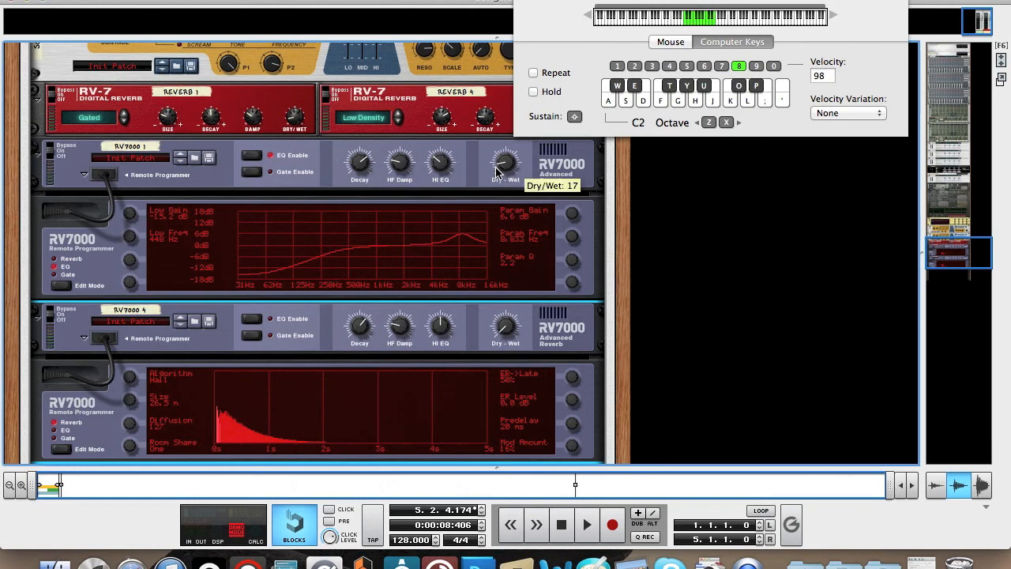
scroll(188, 362, down, 1)
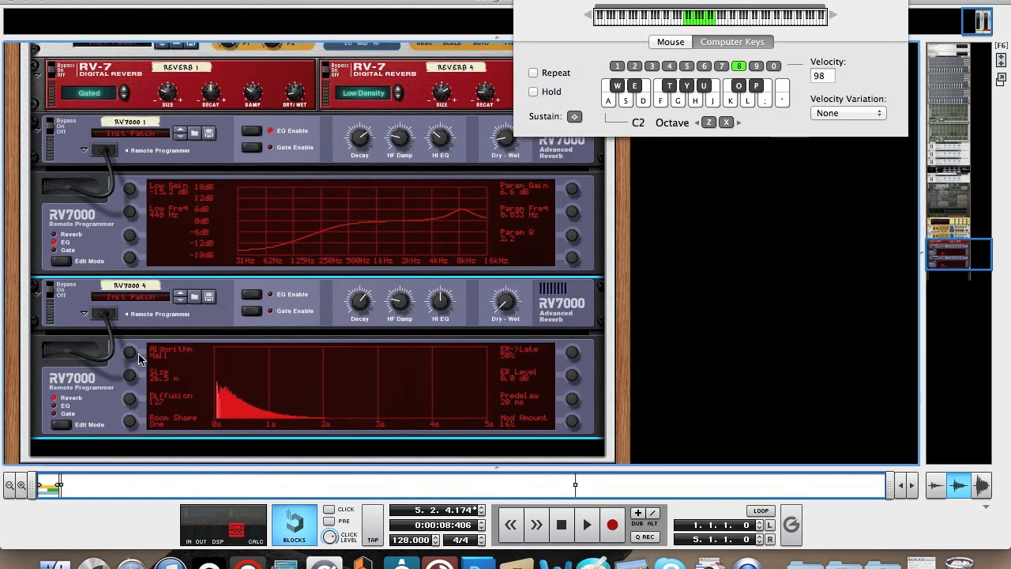
- Set the second RV7000's algorithm to Echo, turn Tempo Sync on and set its Predelay to 20 ms
drag(138, 359, 134, 341)
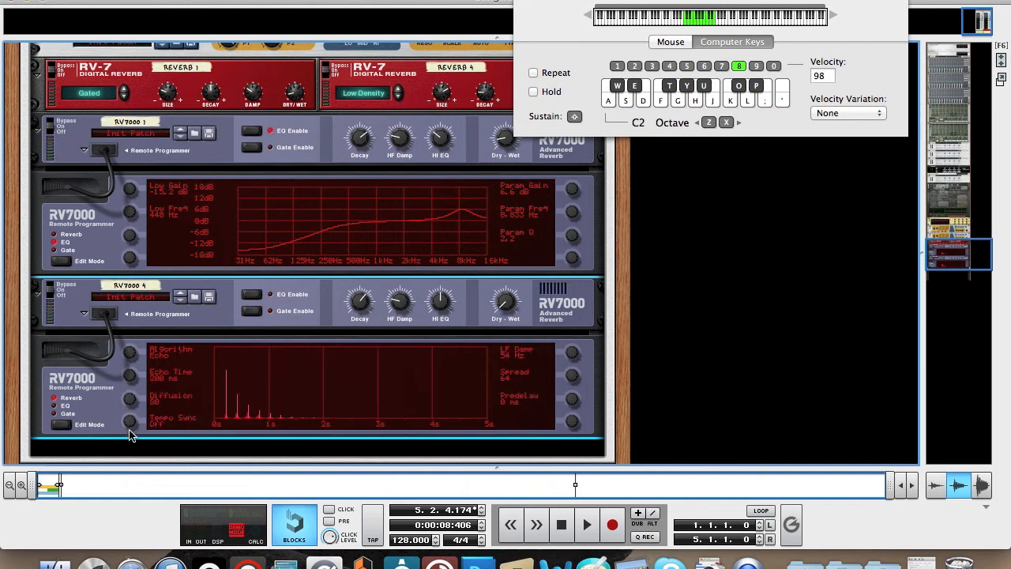
drag(132, 427, 132, 380)
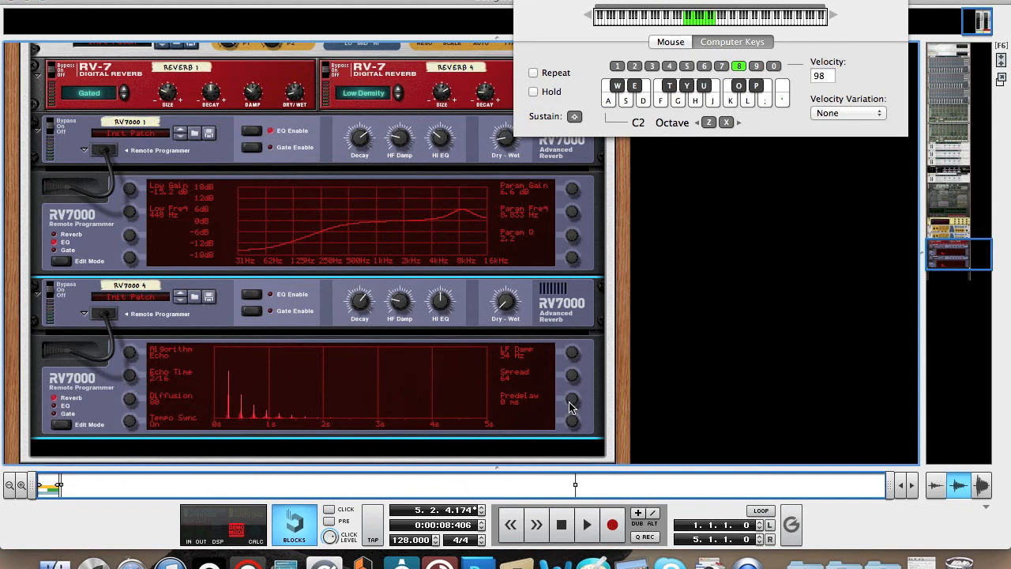
drag(574, 404, 573, 402)
key(Tab)
- Lower the second RV7000's Decay to 48 and raise its Dry/Wet mix slightly
drag(365, 292, 366, 308)
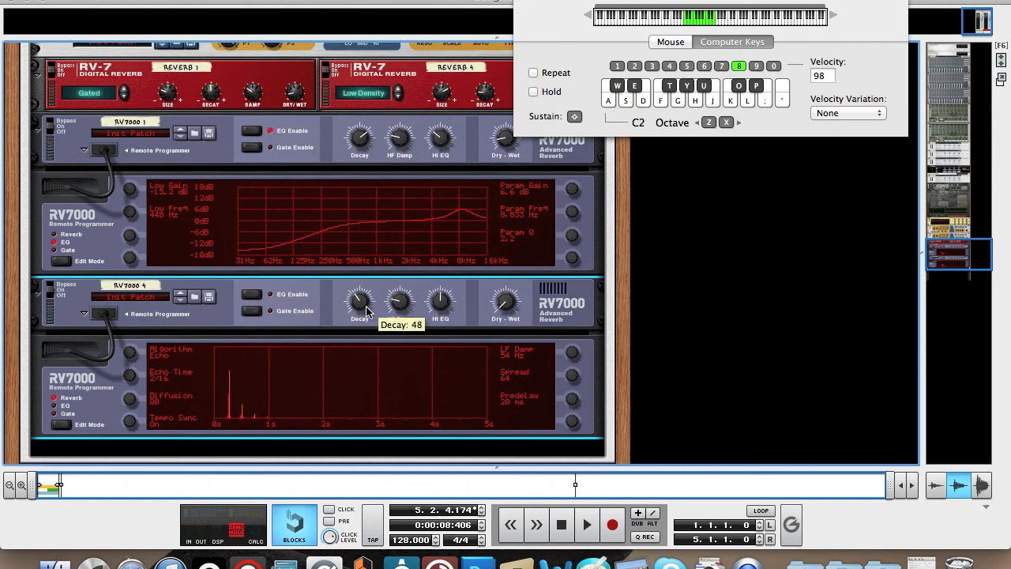
key(shift)
mouse_move(399, 305)
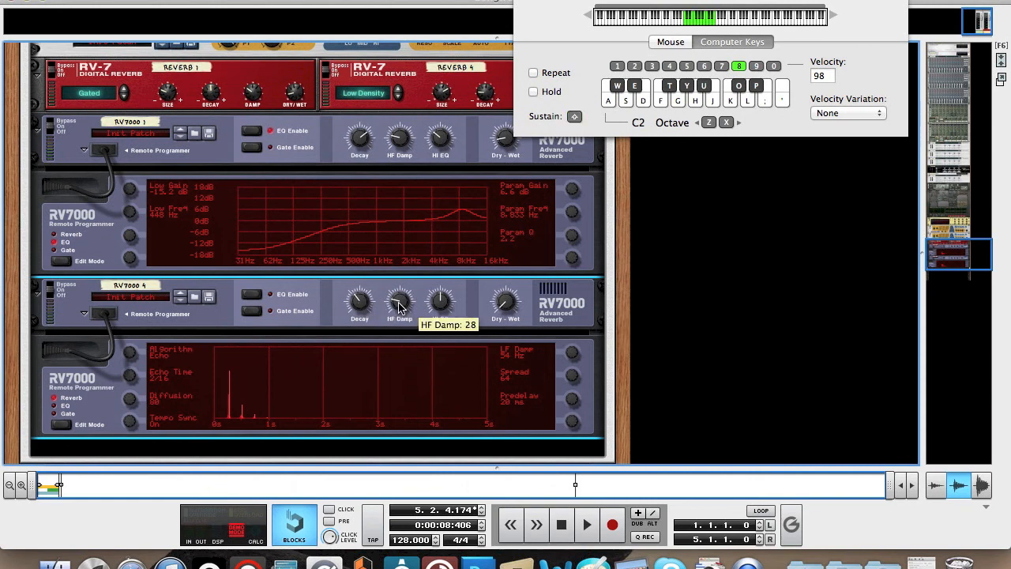
mouse_move(443, 301)
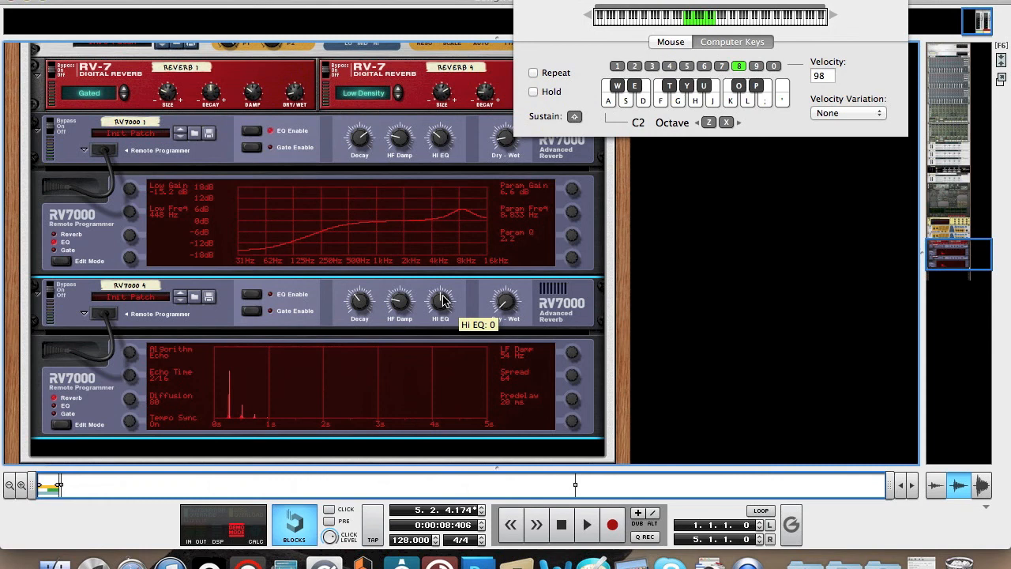
mouse_move(509, 299)
drag(503, 280, 503, 278)
- Enable the second RV7000's EQ and set its Low Gain to -15.8 dB and Low Freq to 255 Hz
click(67, 414)
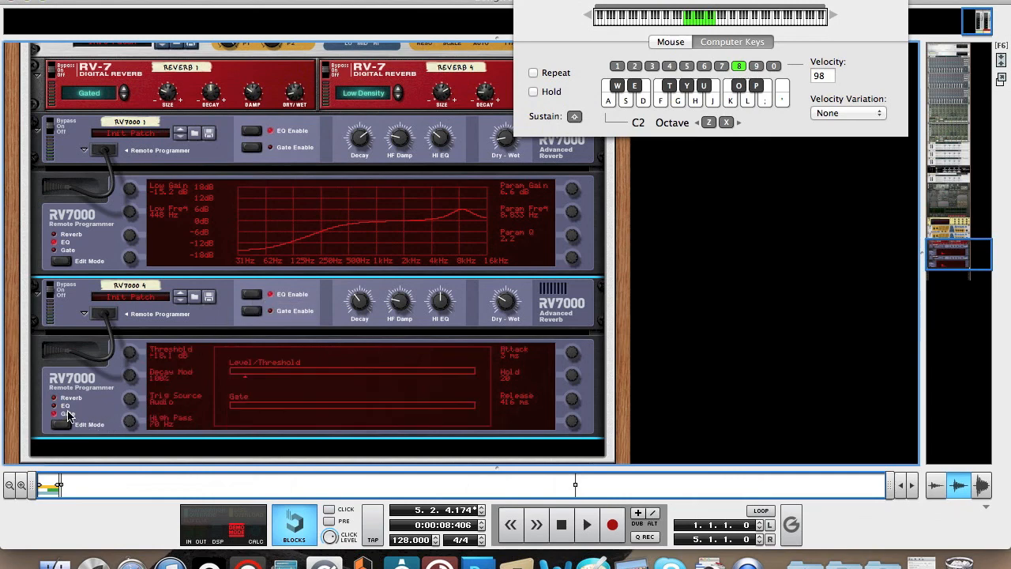
click(66, 406)
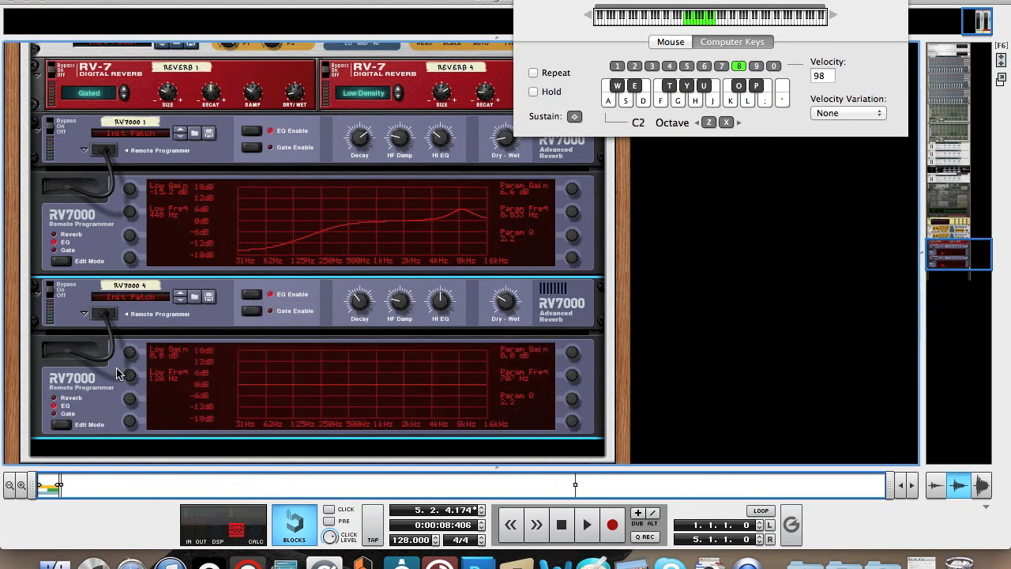
drag(133, 349, 128, 432)
mouse_move(124, 358)
mouse_down()
mouse_move(131, 385)
mouse_move(126, 365)
mouse_up()
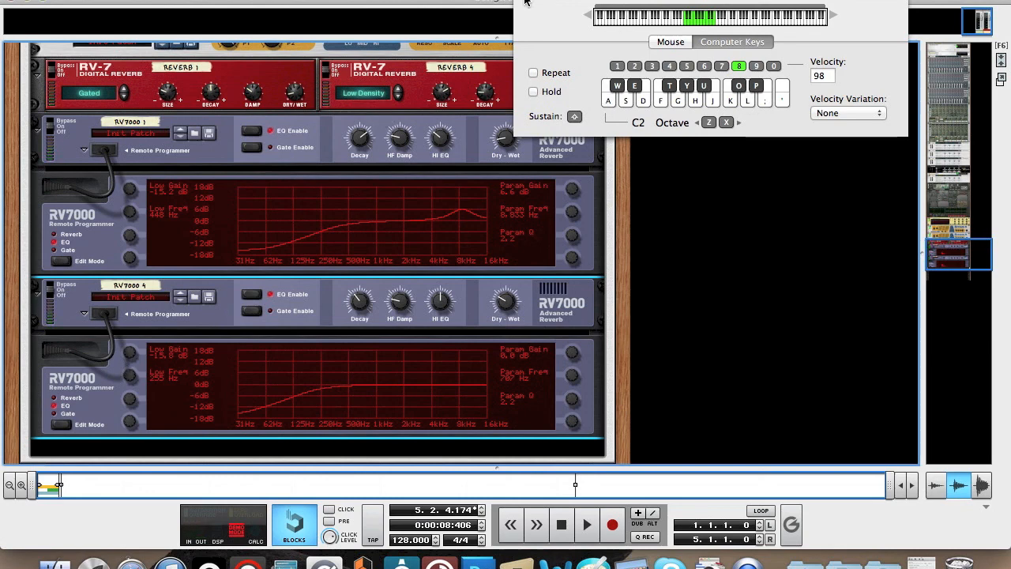
scroll(719, 225, up, 8)
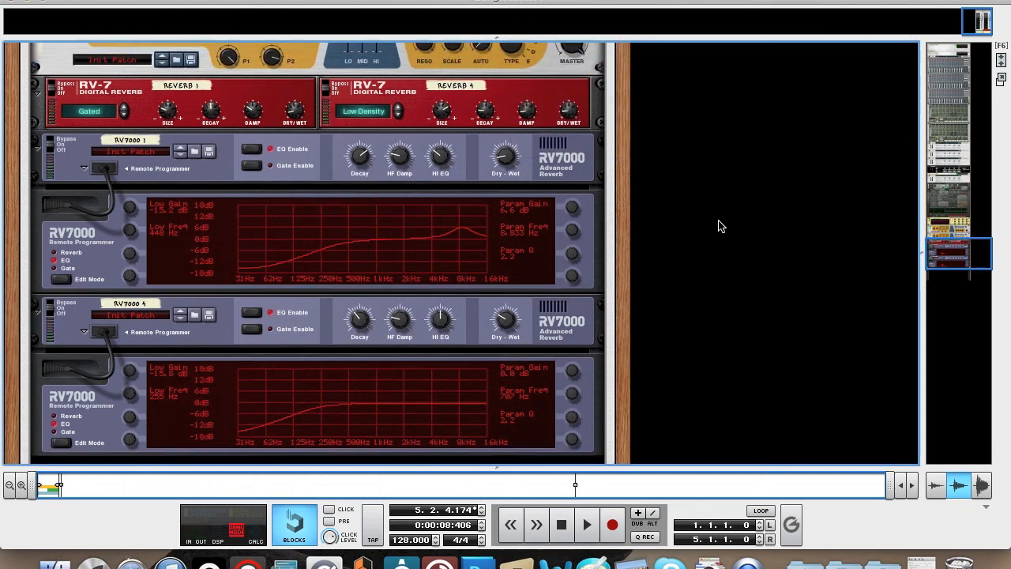
scroll(719, 226, up, 6)
scroll(719, 226, down, 4)
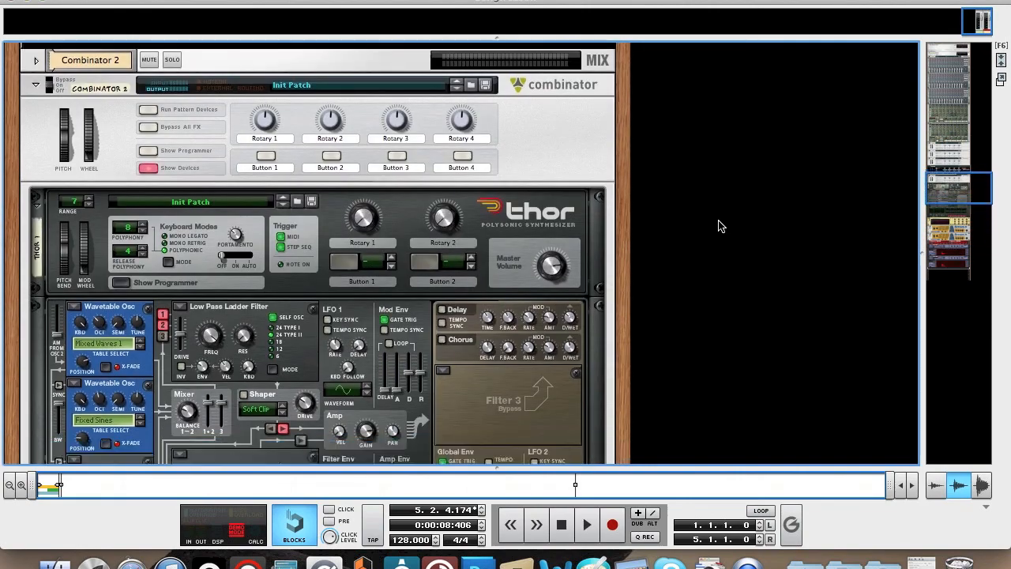
scroll(719, 226, down, 10)
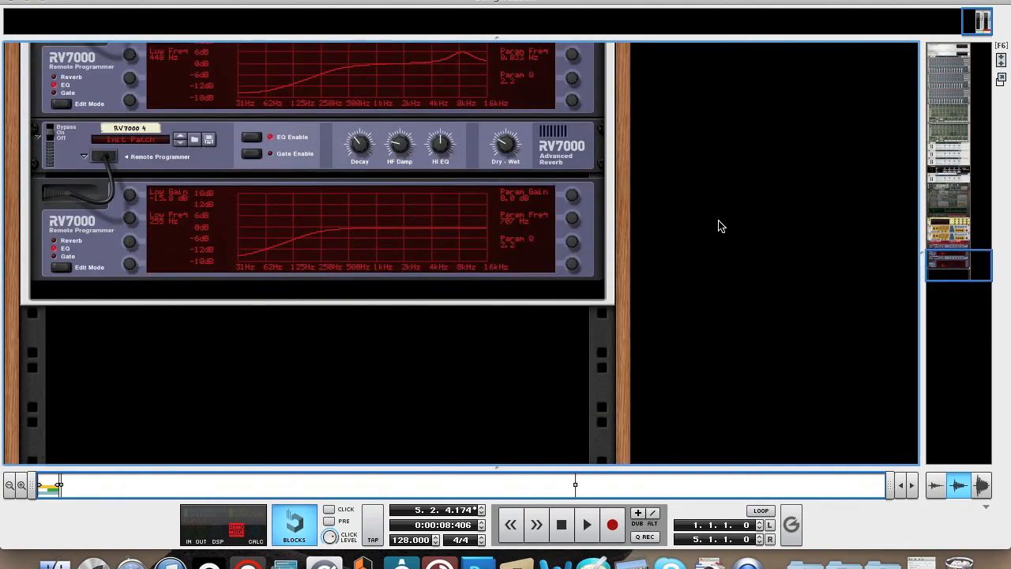